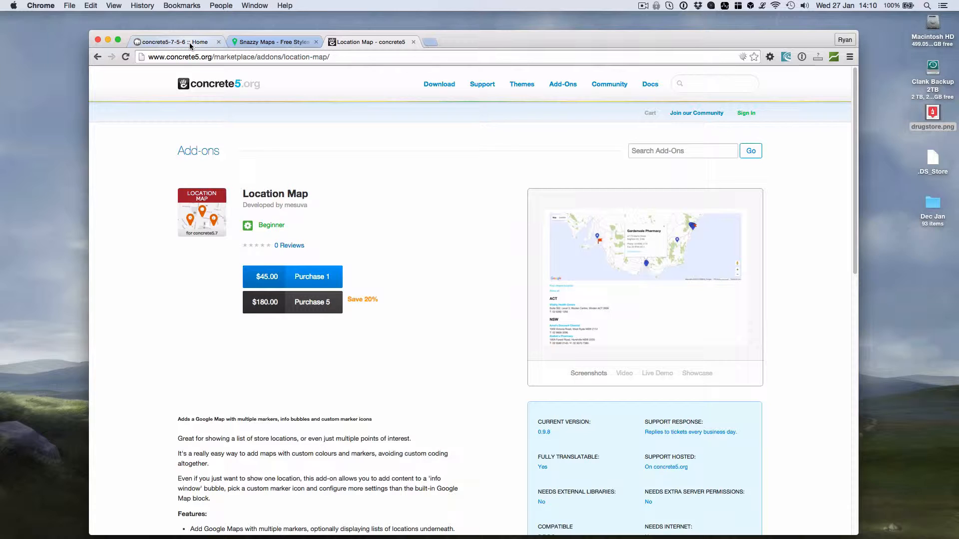
# Switch to the concrete5 site and open the Map Locations page of its dashboard.
pyautogui.click(190, 44)
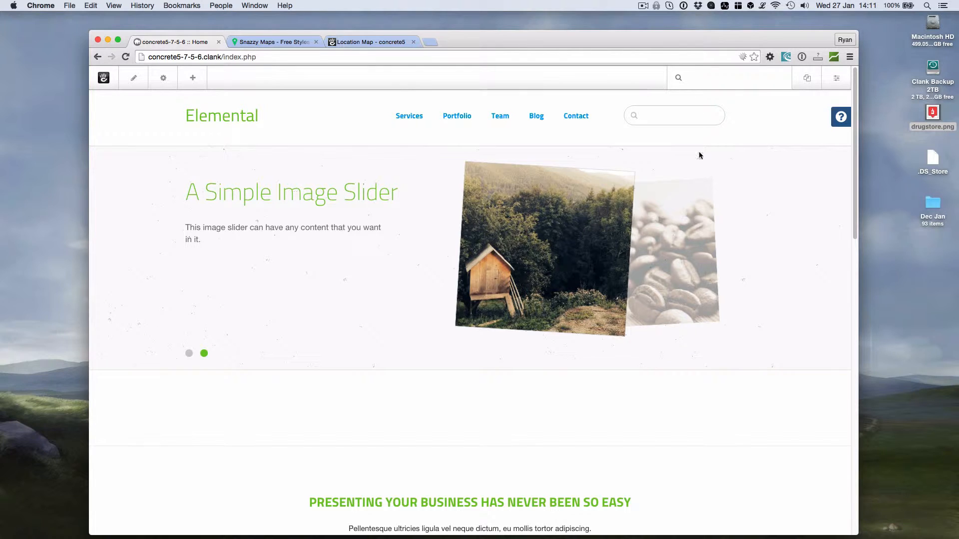
pyautogui.click(836, 78)
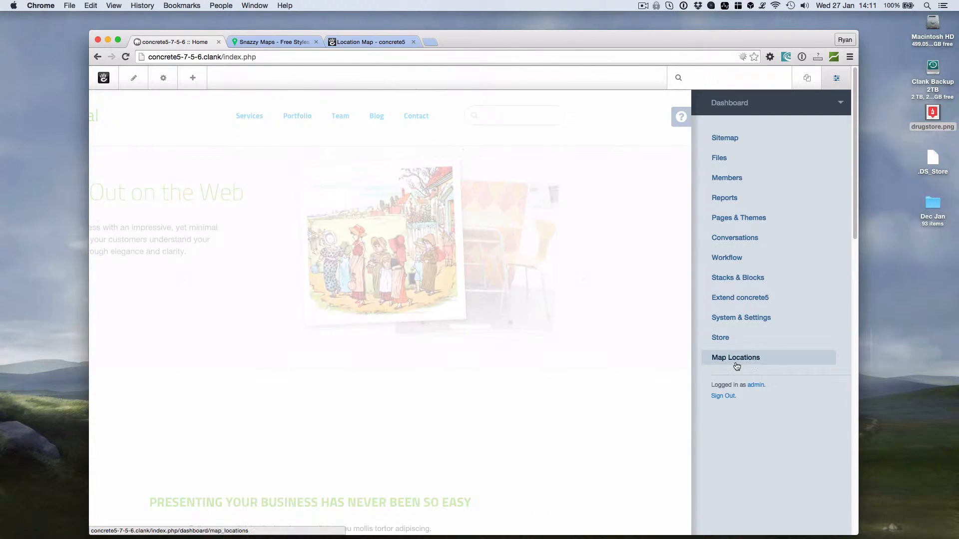
pyautogui.click(736, 358)
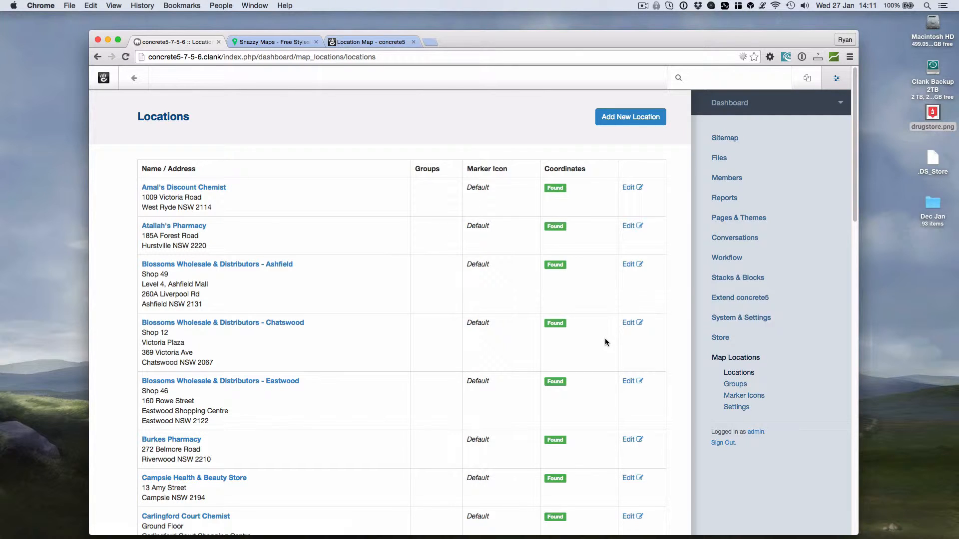
# Examine the fields for adding a new location, and leave the form without saving.
pyautogui.click(642, 122)
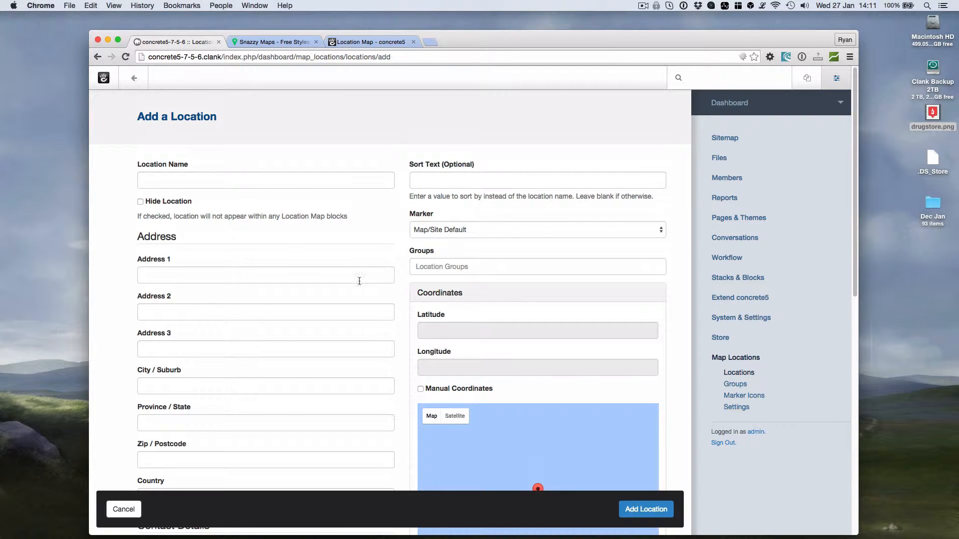
pyautogui.scroll(-5, 432, 333)
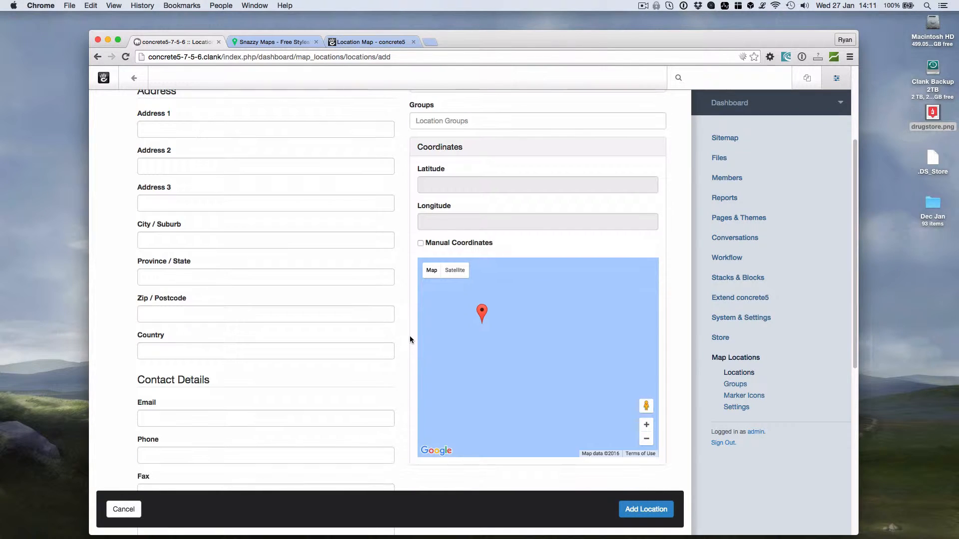
pyautogui.click(124, 509)
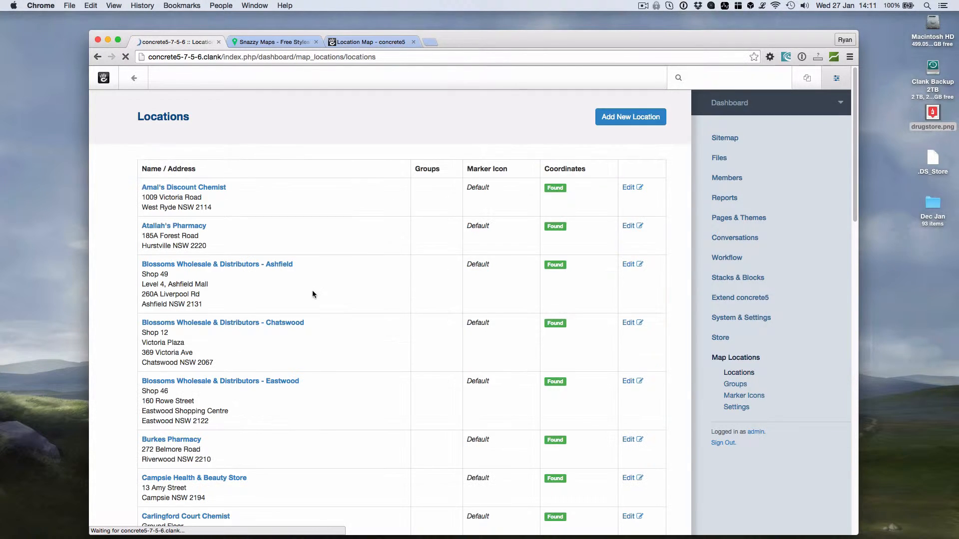
# Try to reposition the Atallah's Pharmacy marker northwest of its address on the location's map.
pyautogui.click(628, 226)
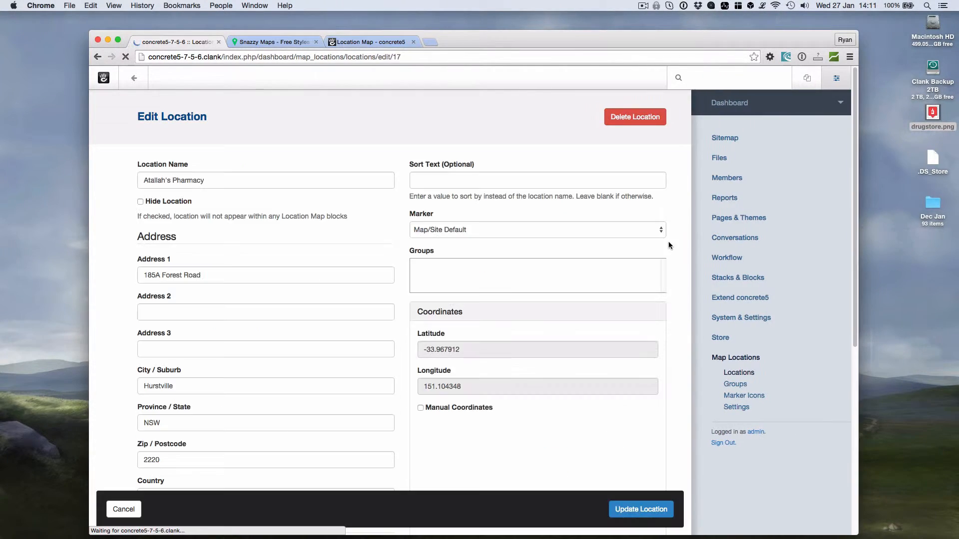
pyautogui.scroll(-5, 678, 254)
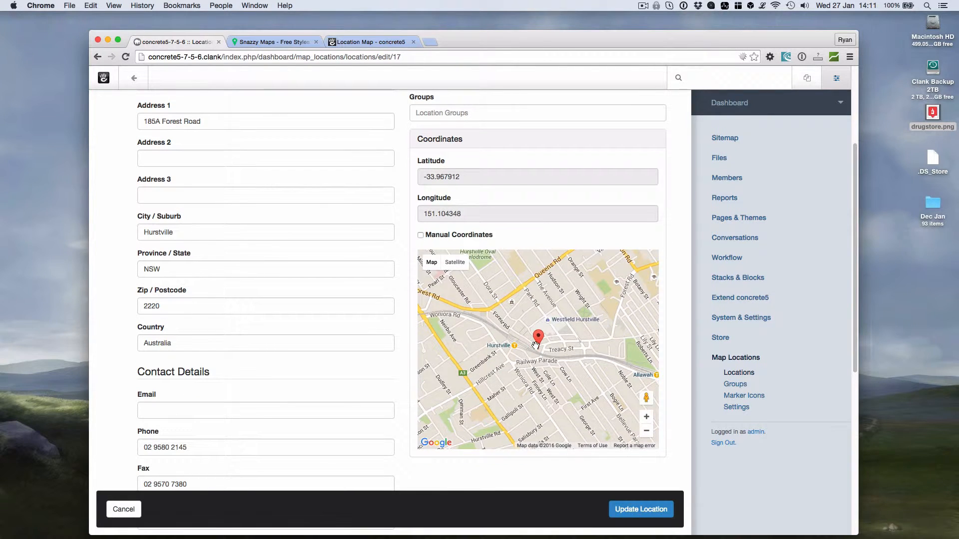
pyautogui.moveTo(539, 337); pyautogui.dragTo(512, 318)
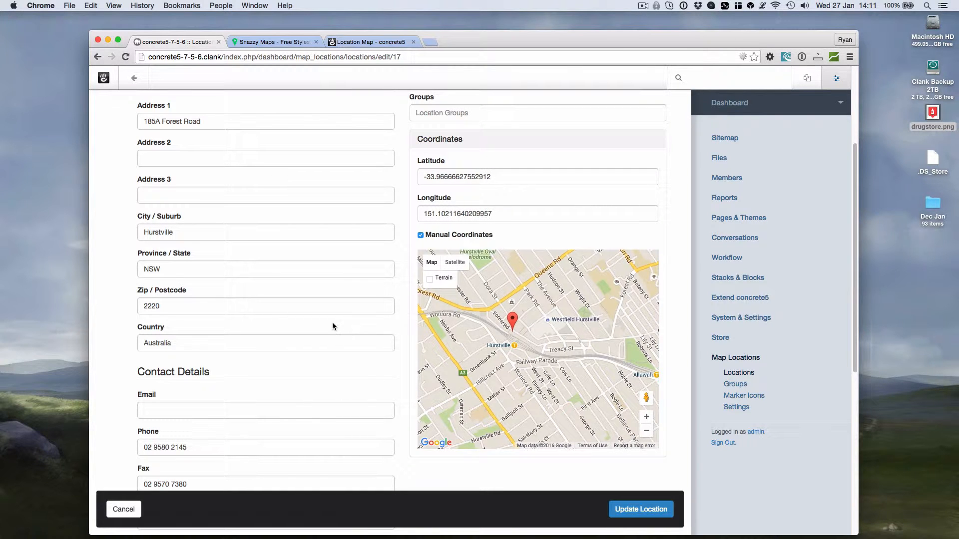
# Try the Extended Details Only display for the location's info window, and discard the location edits.
pyautogui.scroll(-10, 364, 358)
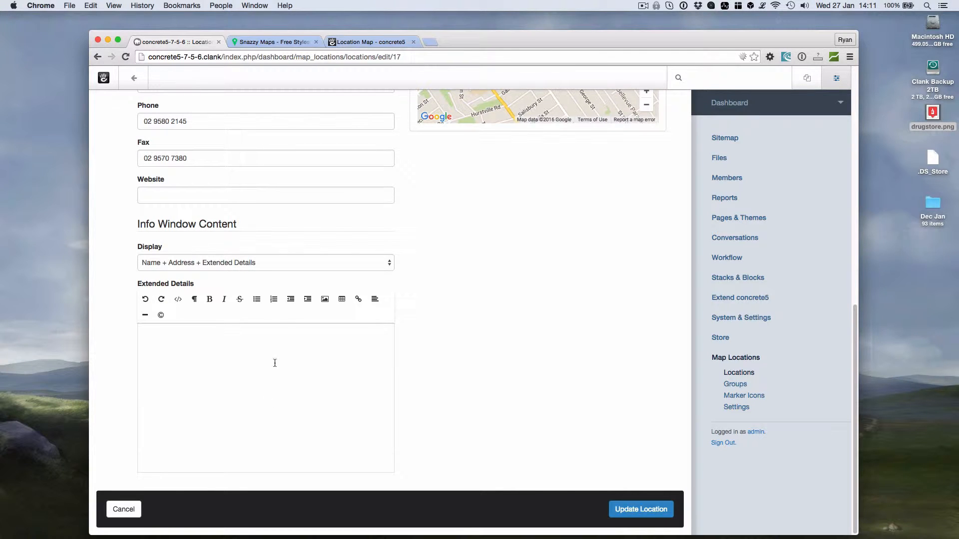
pyautogui.click(174, 267)
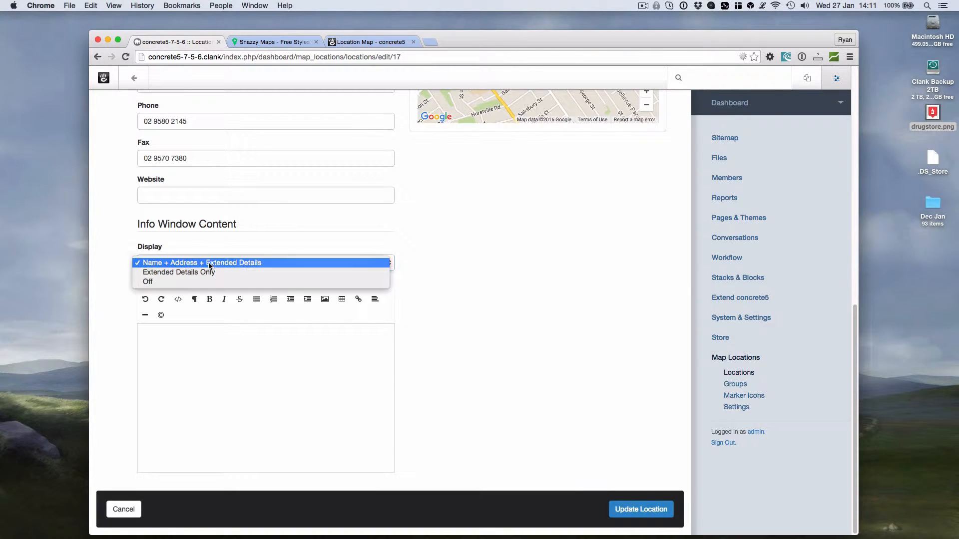
pyautogui.click(222, 273)
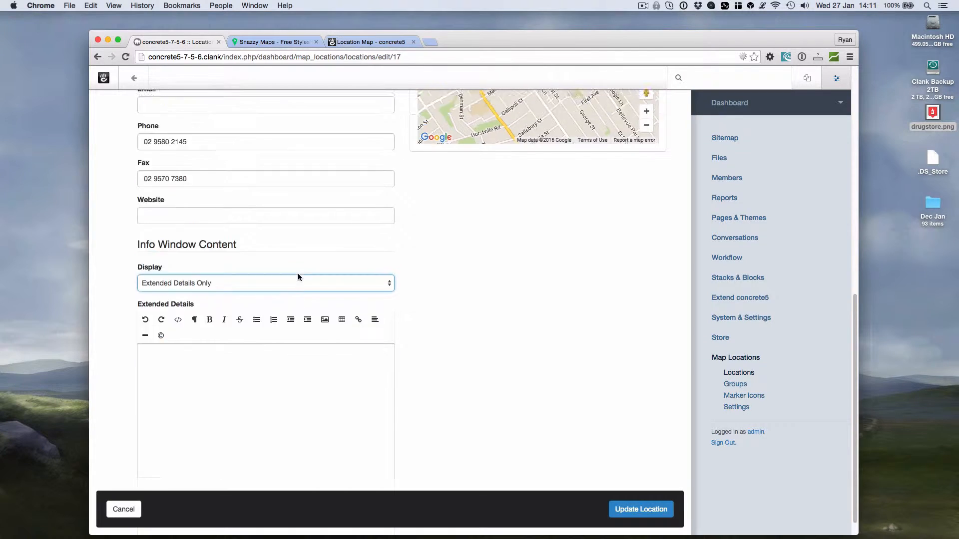
pyautogui.scroll(8, 298, 273)
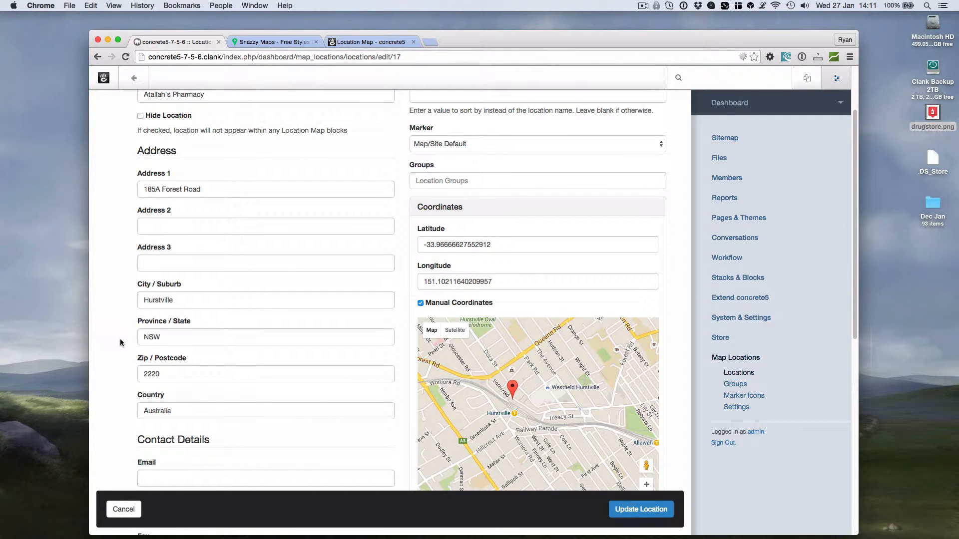
pyautogui.scroll(2, 119, 343)
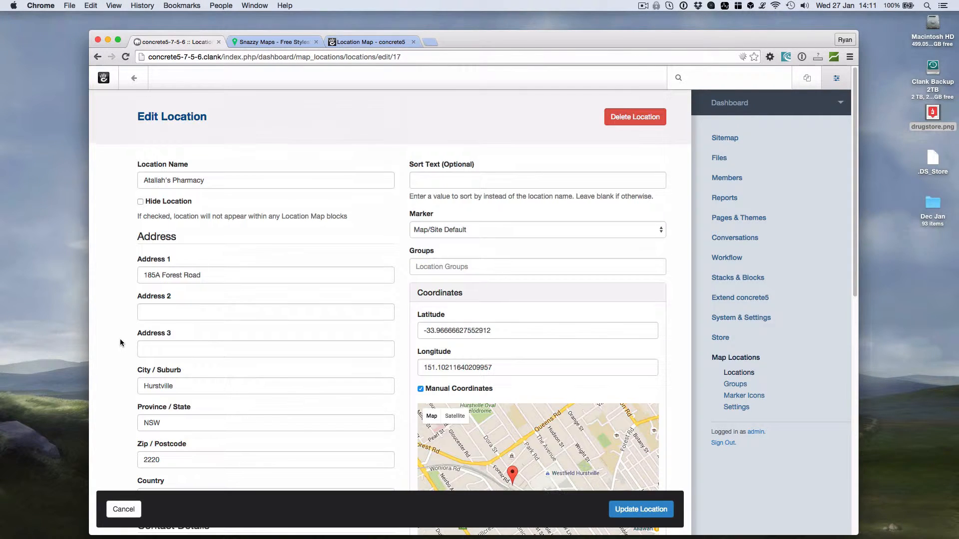
pyautogui.click(120, 515)
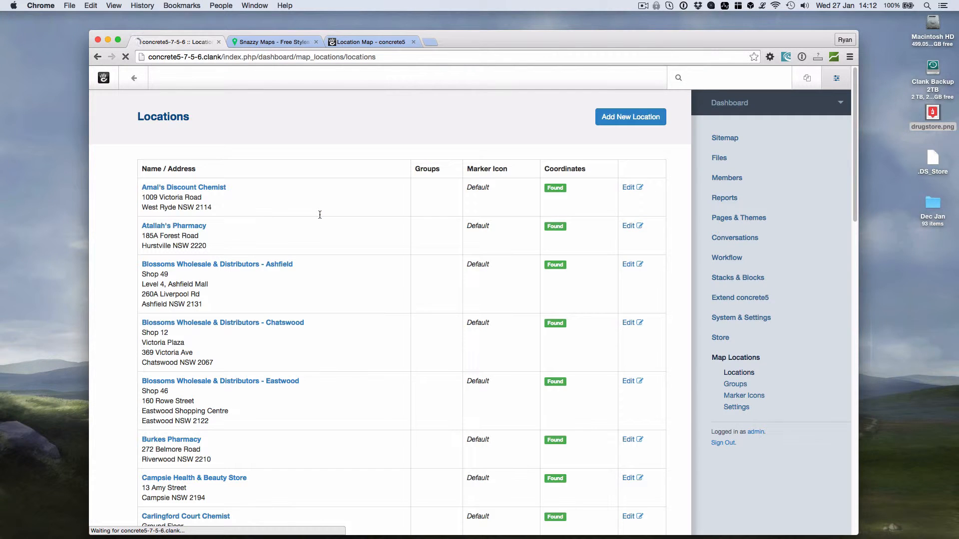
# Put the home page into edit mode and place a Location Map block below the empty column areas.
pyautogui.click(132, 76)
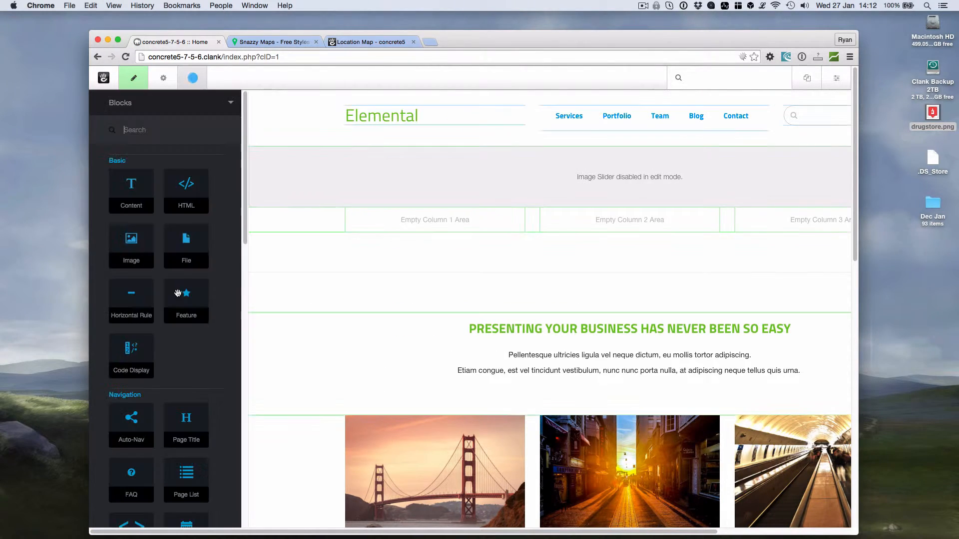
pyautogui.scroll(-15, 177, 293)
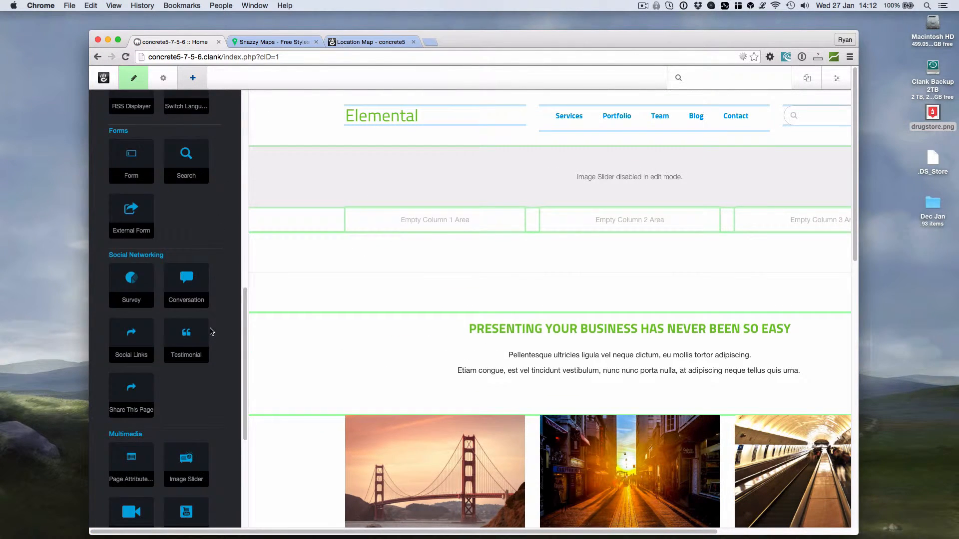
pyautogui.scroll(-5, 212, 332)
pyautogui.moveTo(205, 405); pyautogui.dragTo(484, 235)
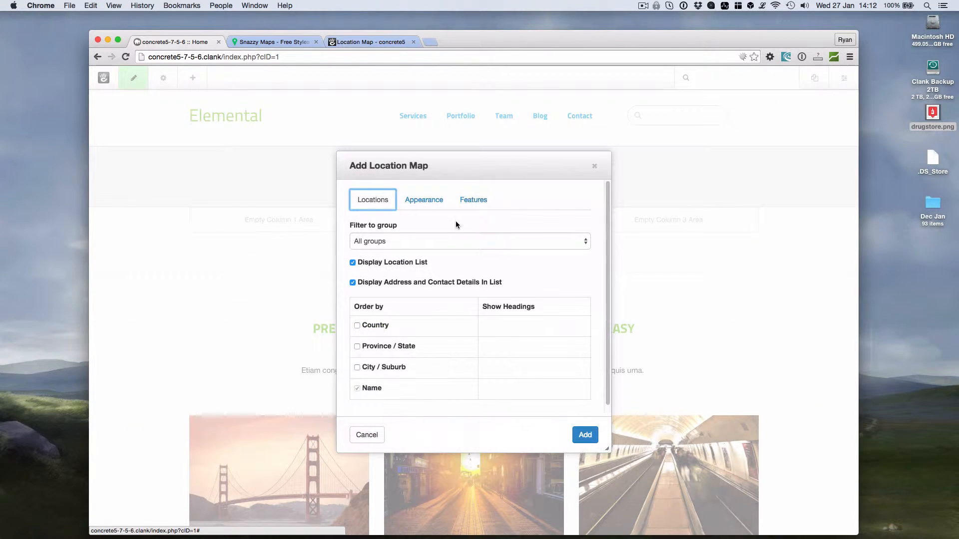
# Review the map's feature options, set the map height to 600px and add the block.
pyautogui.click(474, 200)
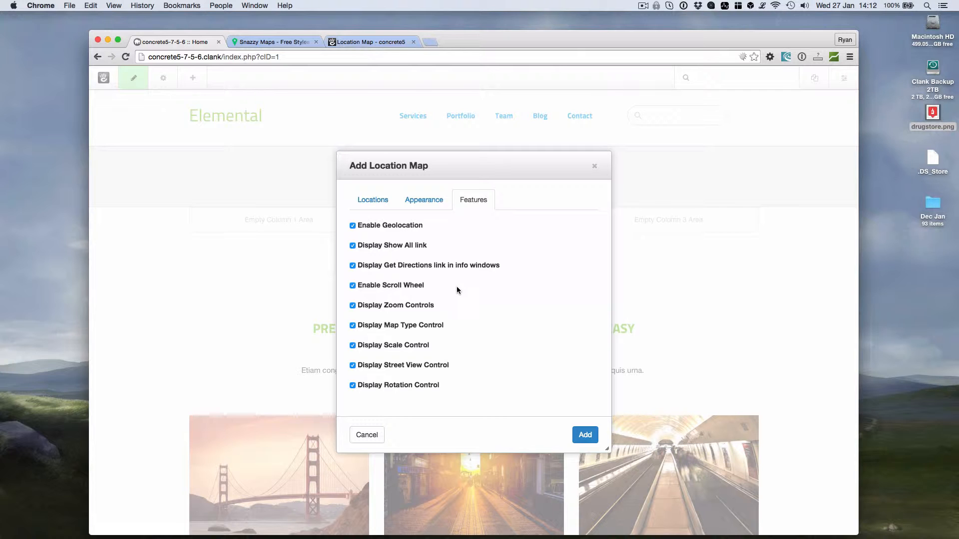
pyautogui.click(424, 207)
pyautogui.click(536, 241)
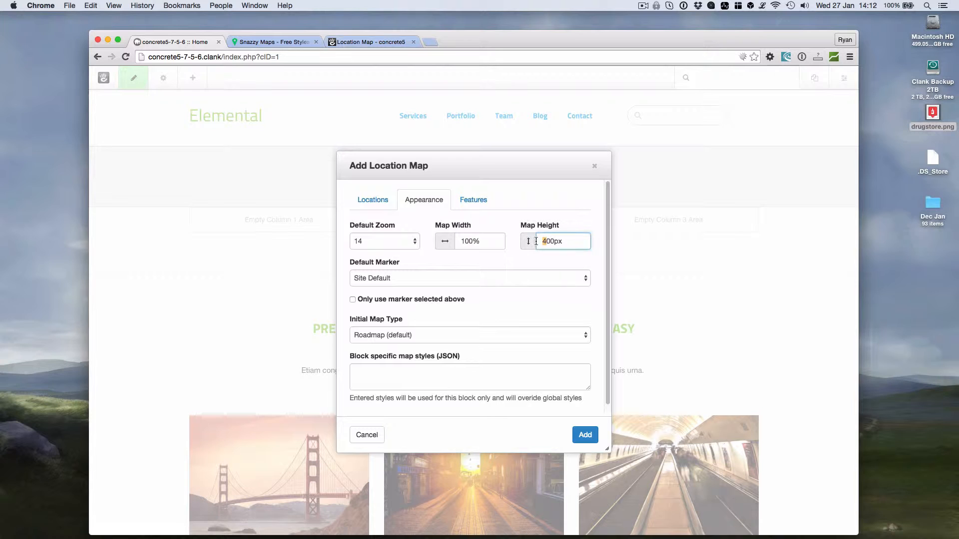
pyautogui.write('6')
pyautogui.click(373, 201)
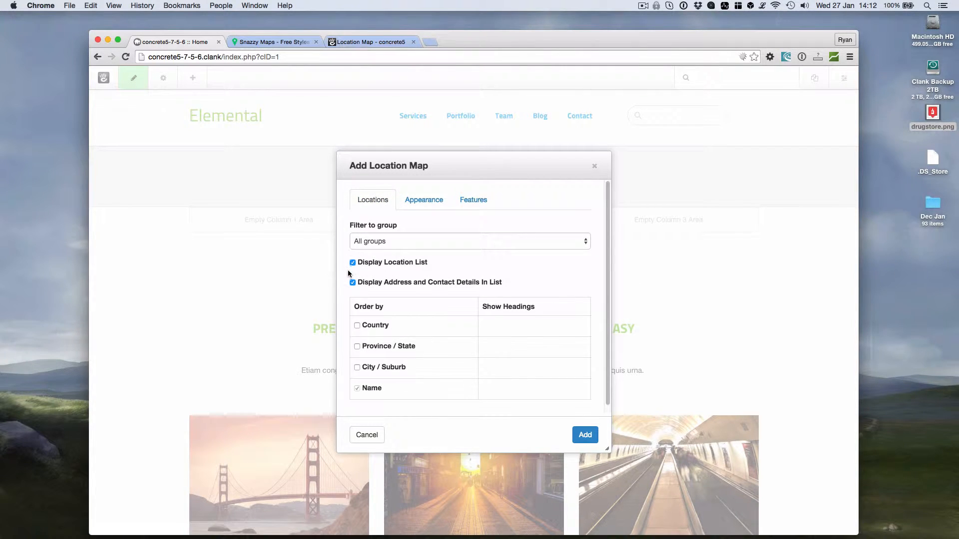
pyautogui.click(585, 435)
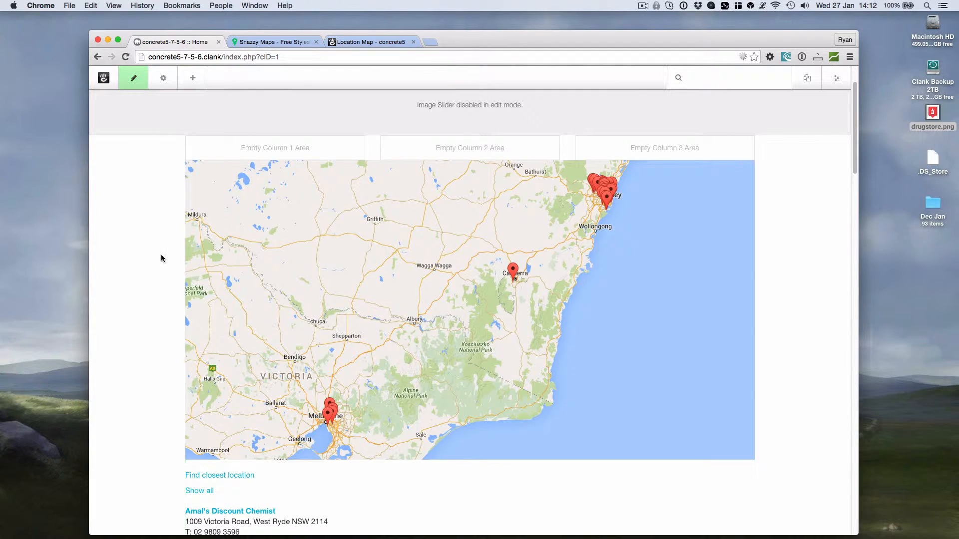
# Publish the changes to the home page.
pyautogui.click(133, 77)
pyautogui.click(144, 166)
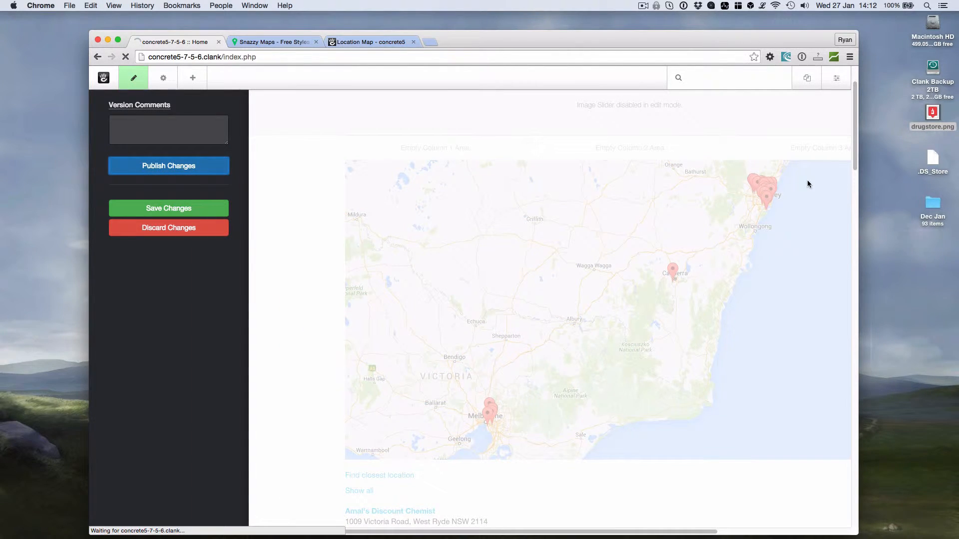
pyautogui.scroll(-6, 789, 202)
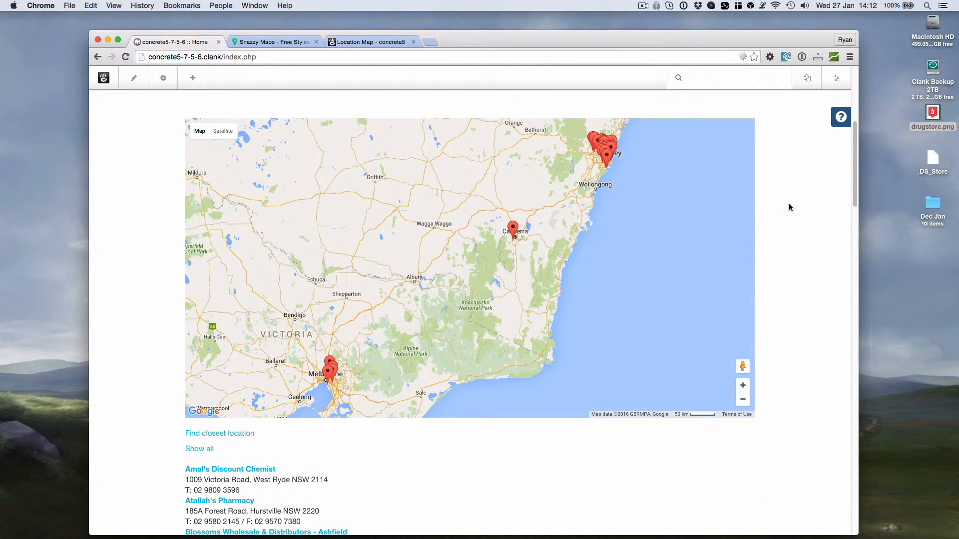
# Check the info windows of several markers around Sydney and Canberra on the published map.
pyautogui.click(601, 150)
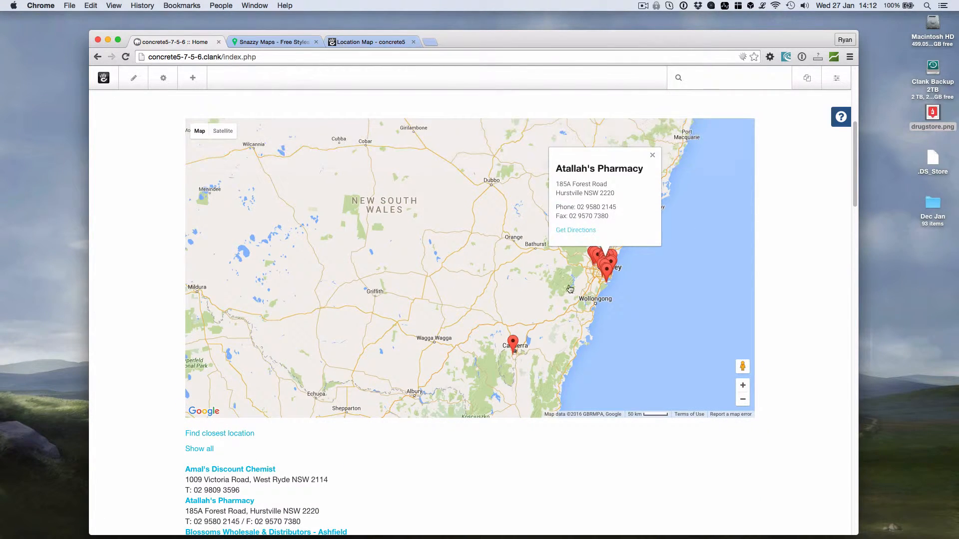
pyautogui.click(513, 346)
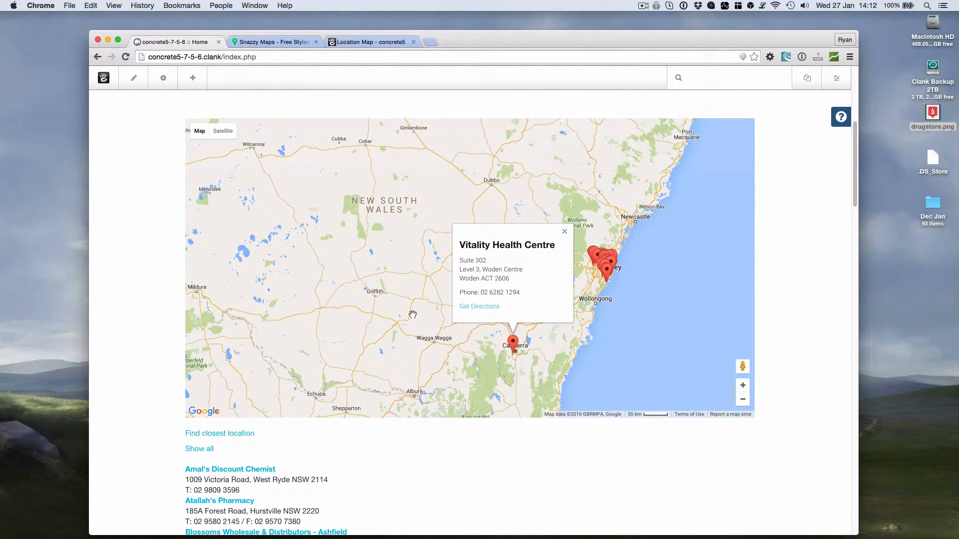
pyautogui.click(596, 229)
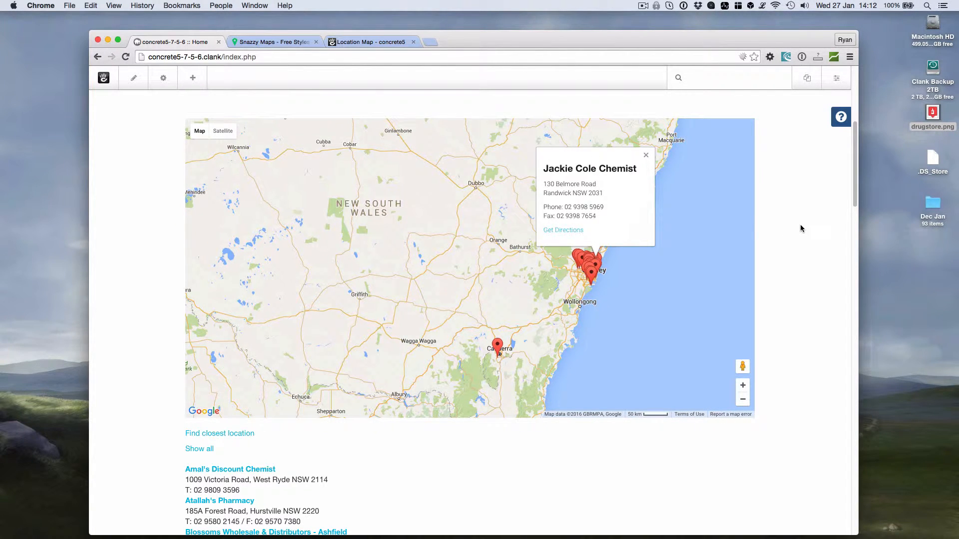
# Look through the location list below the map and show Chadstone Pharmacy on the map from its entry.
pyautogui.scroll(-5, 800, 228)
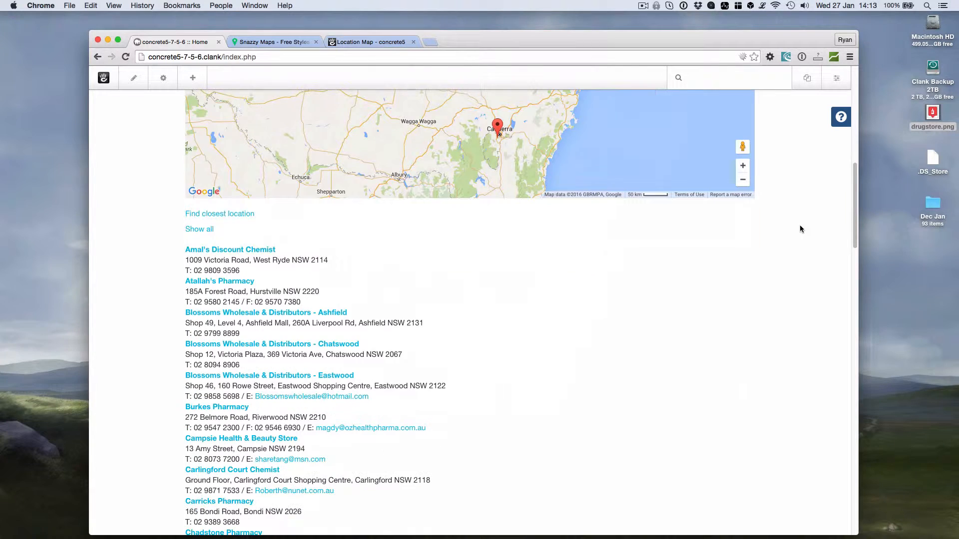
pyautogui.scroll(-4, 147, 342)
pyautogui.scroll(-4, 147, 342)
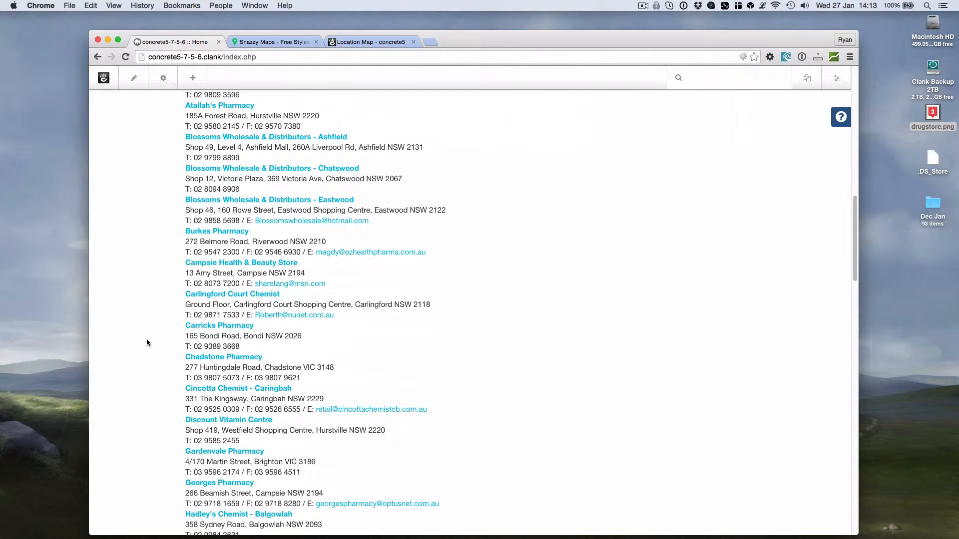
pyautogui.scroll(5, 162, 335)
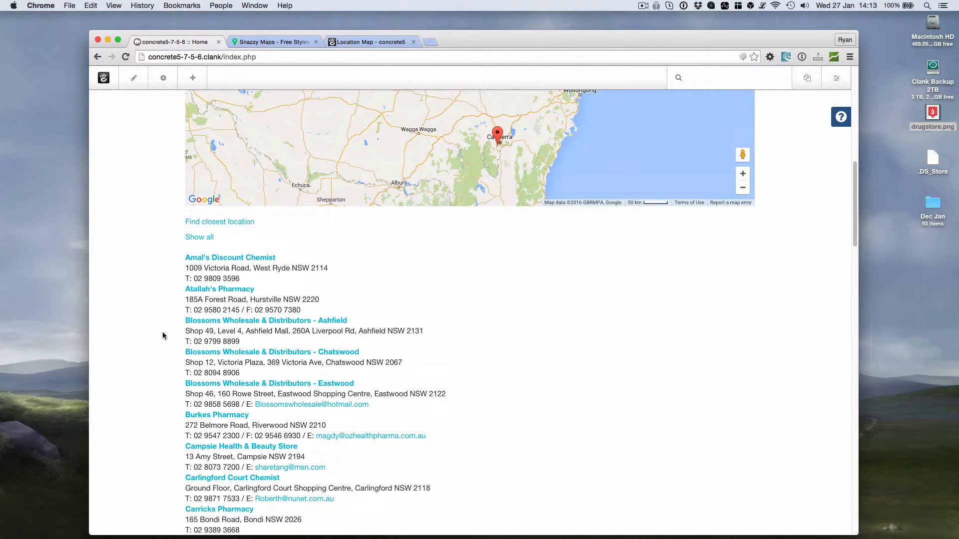
pyautogui.scroll(-7, 162, 336)
pyautogui.click(209, 313)
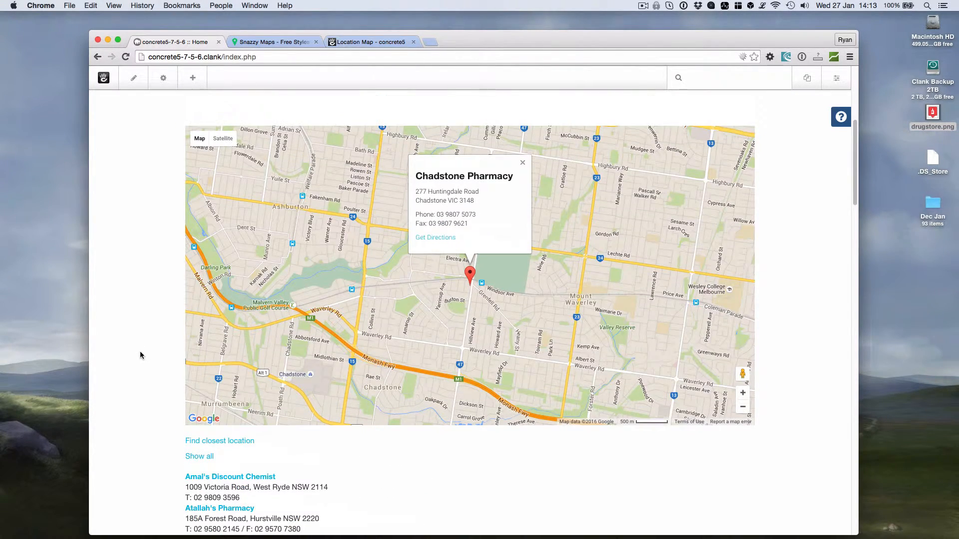
pyautogui.scroll(-4, 140, 355)
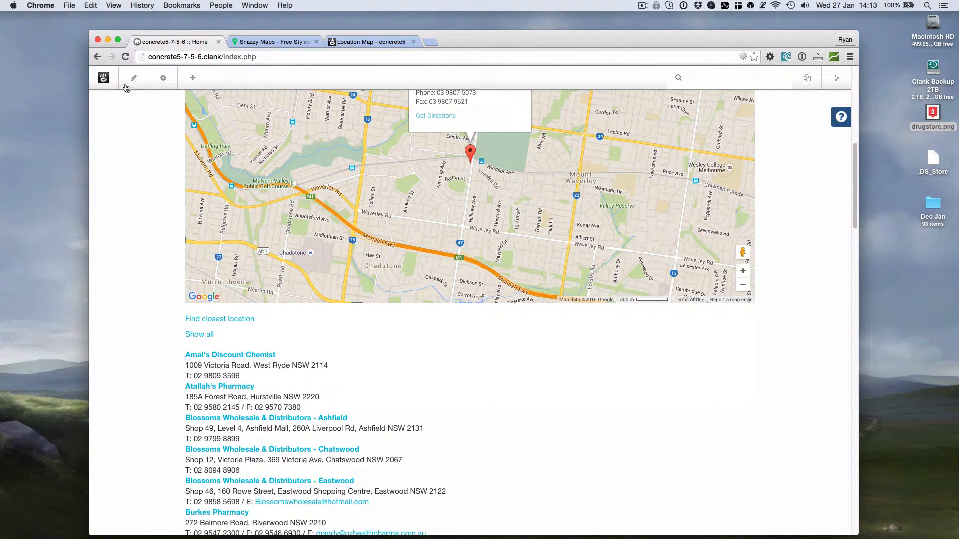
# Edit the home page's Location Map block to order its list by Province / State with headings shown, and save it.
pyautogui.click(126, 85)
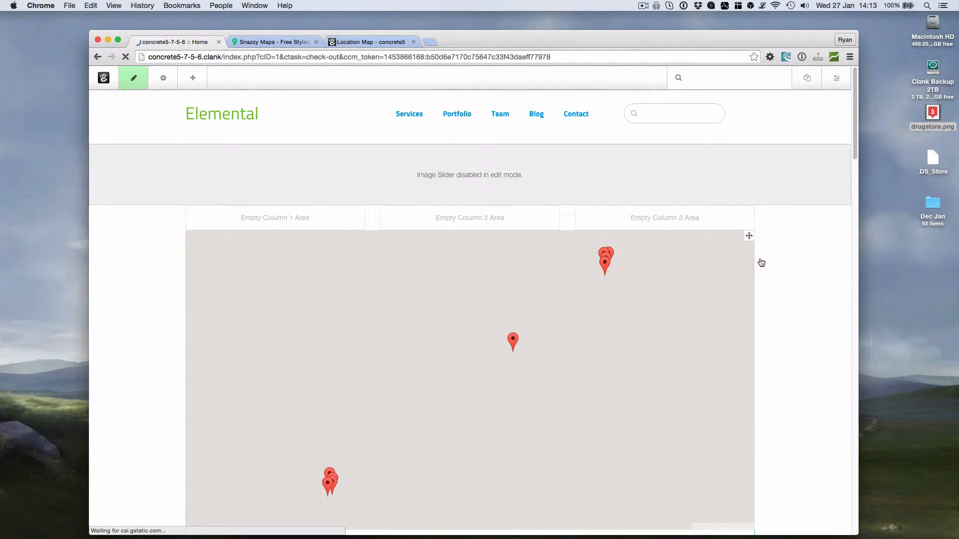
pyautogui.scroll(-2, 649, 265)
pyautogui.click(639, 268)
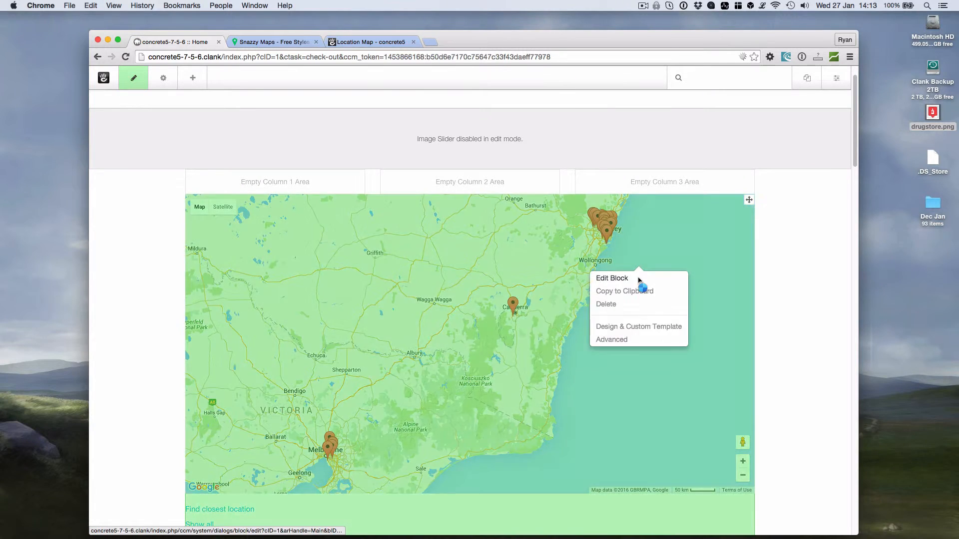
pyautogui.click(639, 279)
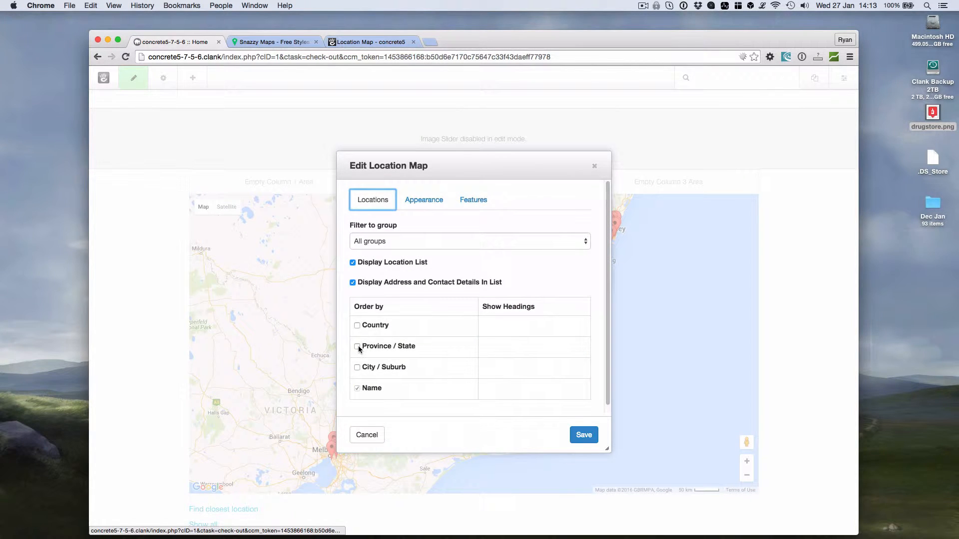
pyautogui.click(358, 346)
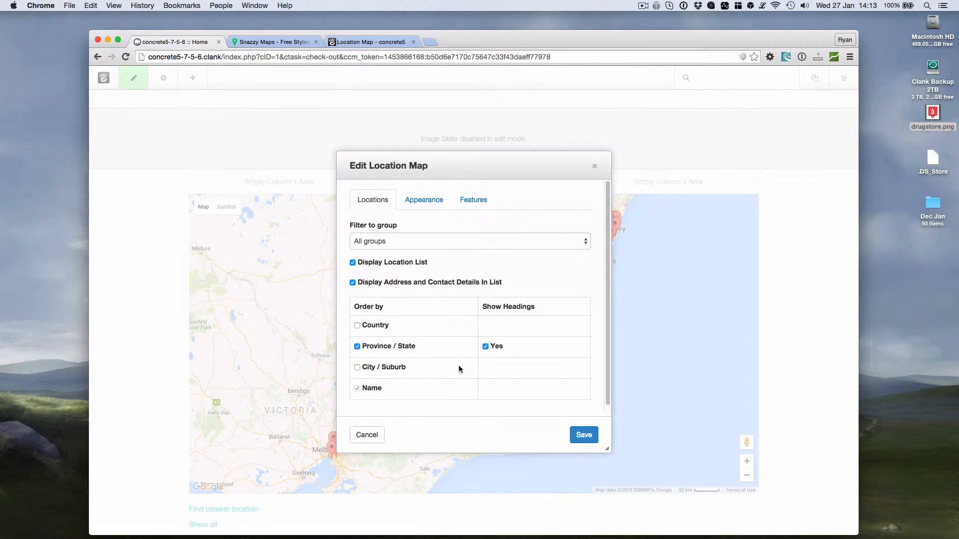
pyautogui.click(576, 434)
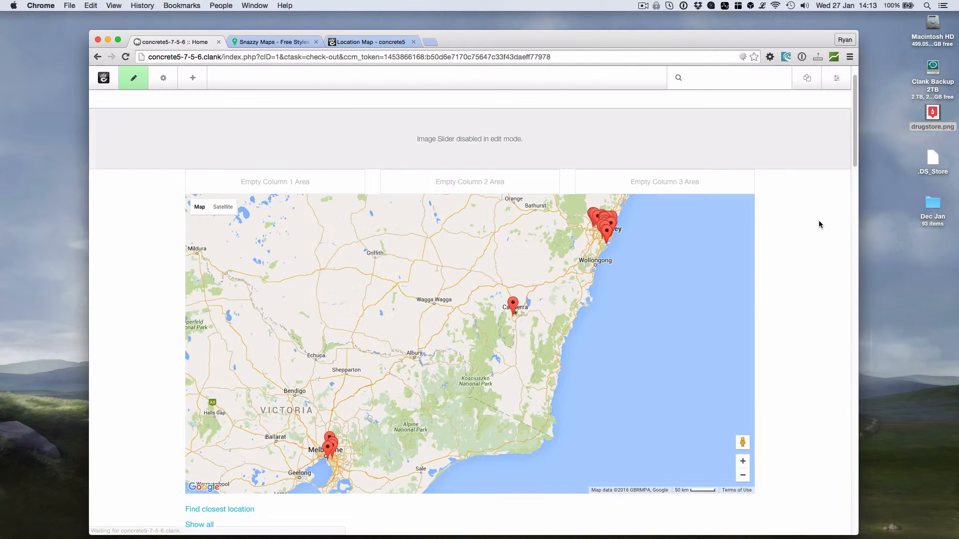
# Review the state headings in the location list and publish the changes to the home page.
pyautogui.scroll(-8, 817, 226)
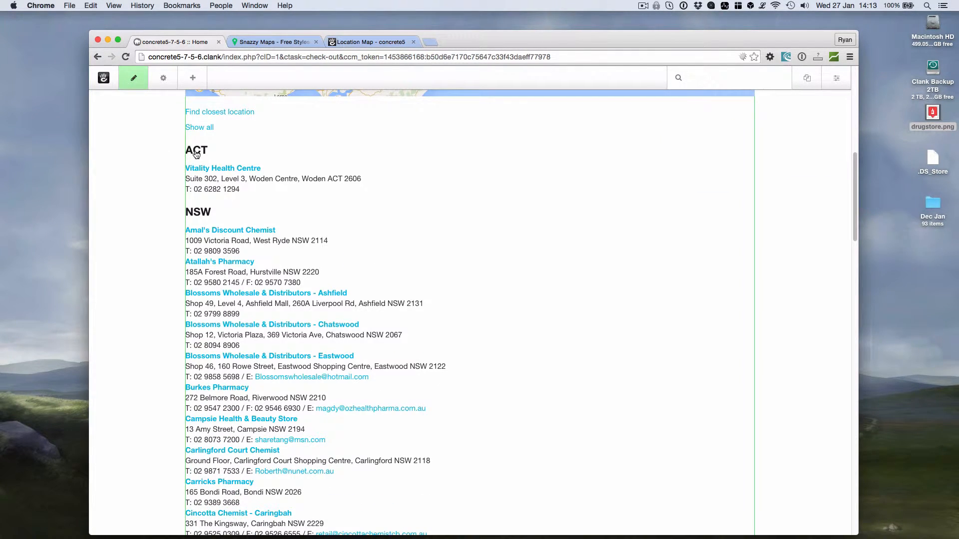
pyautogui.scroll(-15, 344, 235)
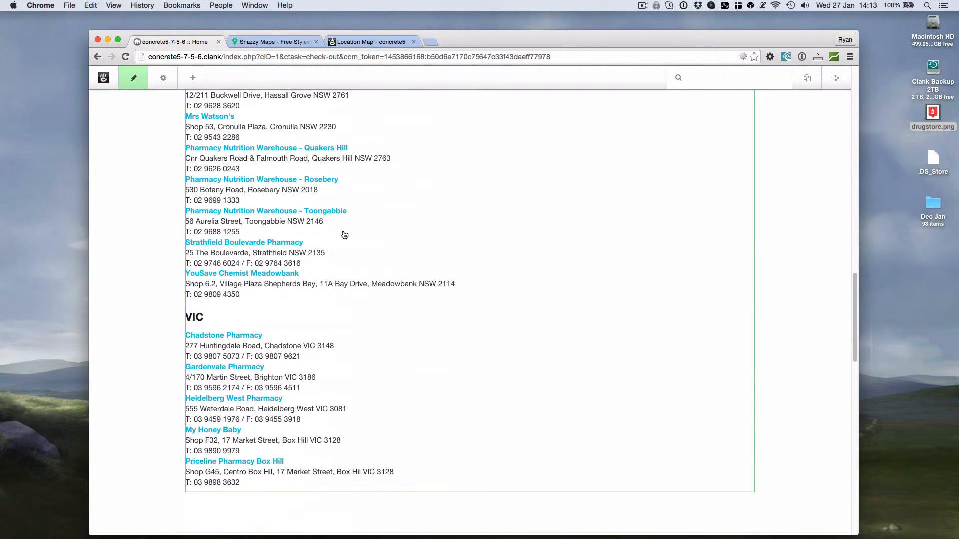
pyautogui.scroll(15, 344, 234)
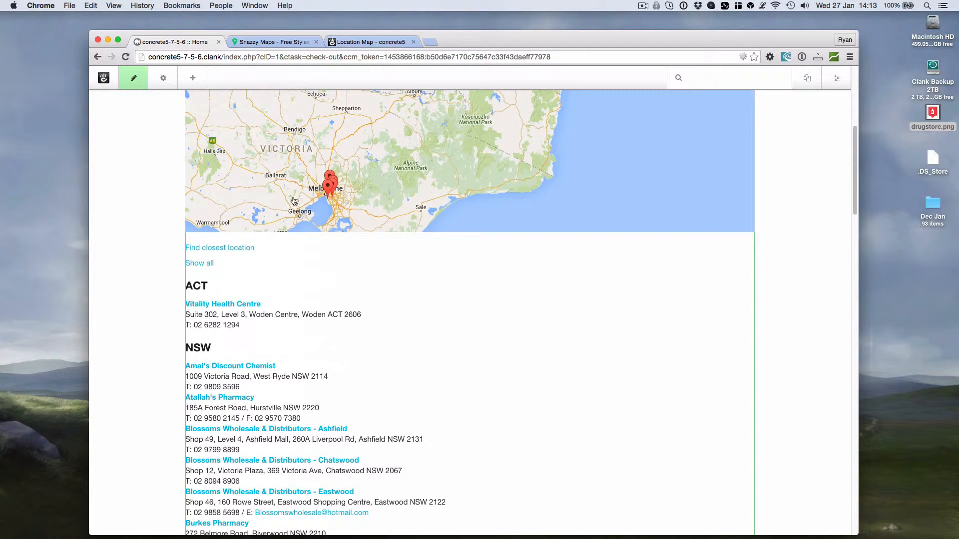
pyautogui.scroll(4, 135, 247)
pyautogui.click(131, 78)
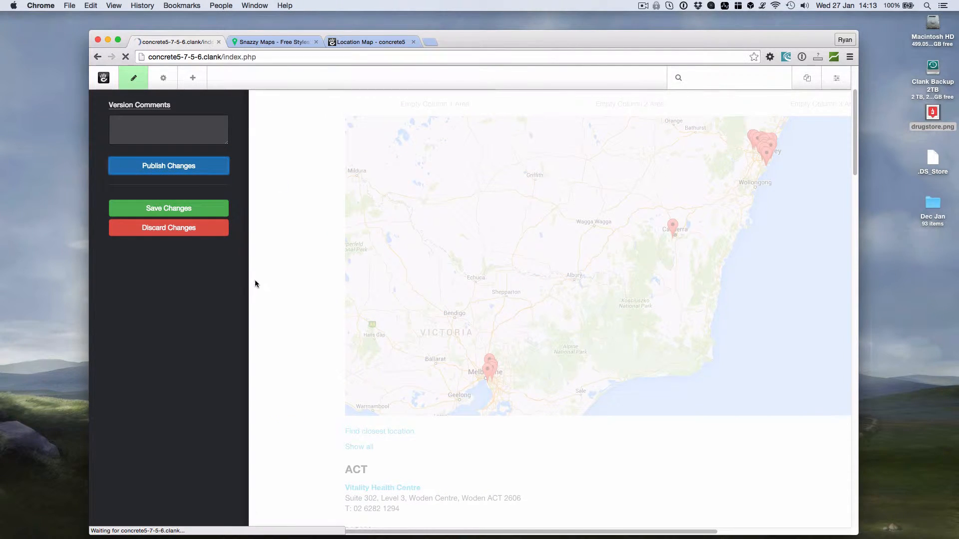
# Show Atallah's Pharmacy on the published map from its list entry, restore all locations and look around the map.
pyautogui.scroll(-3, 758, 261)
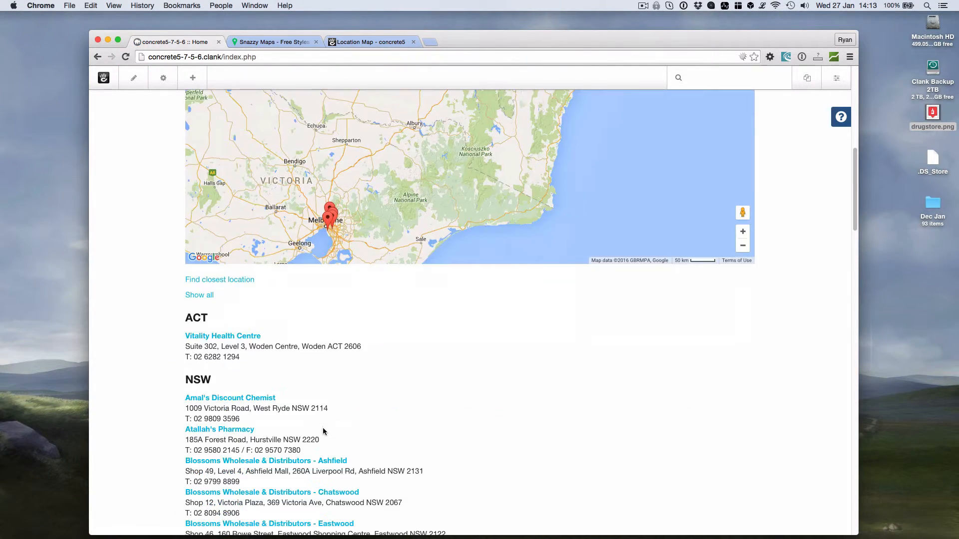
pyautogui.click(233, 431)
pyautogui.click(193, 407)
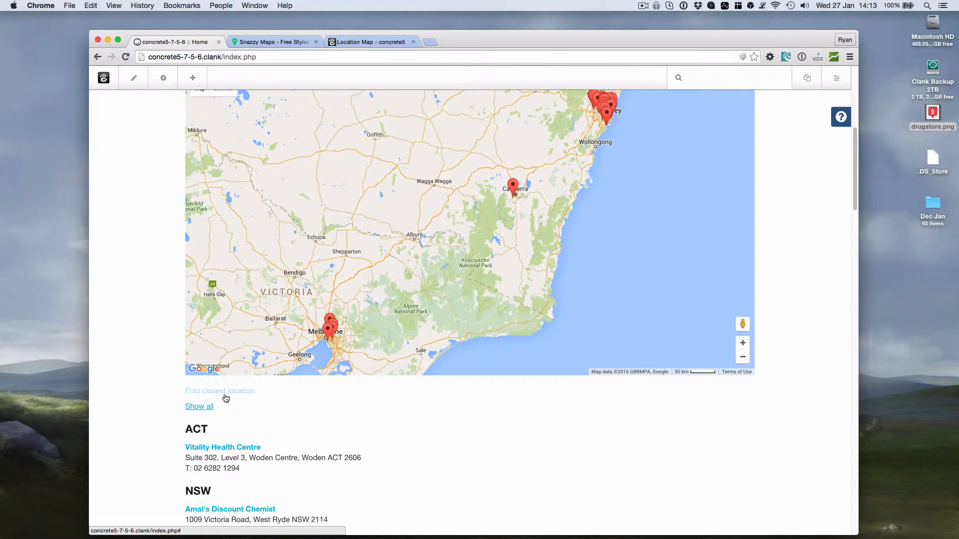
pyautogui.scroll(1, 790, 184)
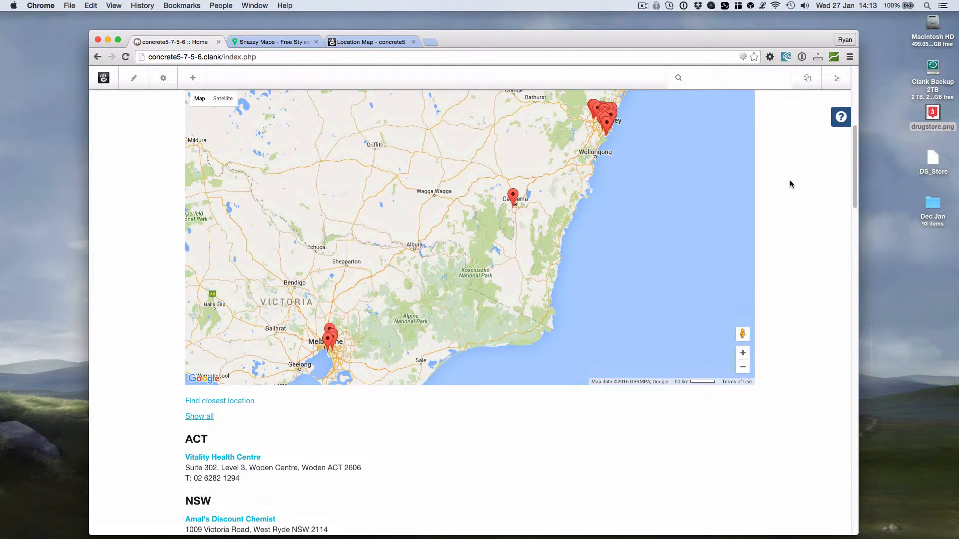
pyautogui.scroll(3, 789, 184)
pyautogui.scroll(-4, 790, 183)
pyautogui.scroll(2, 790, 184)
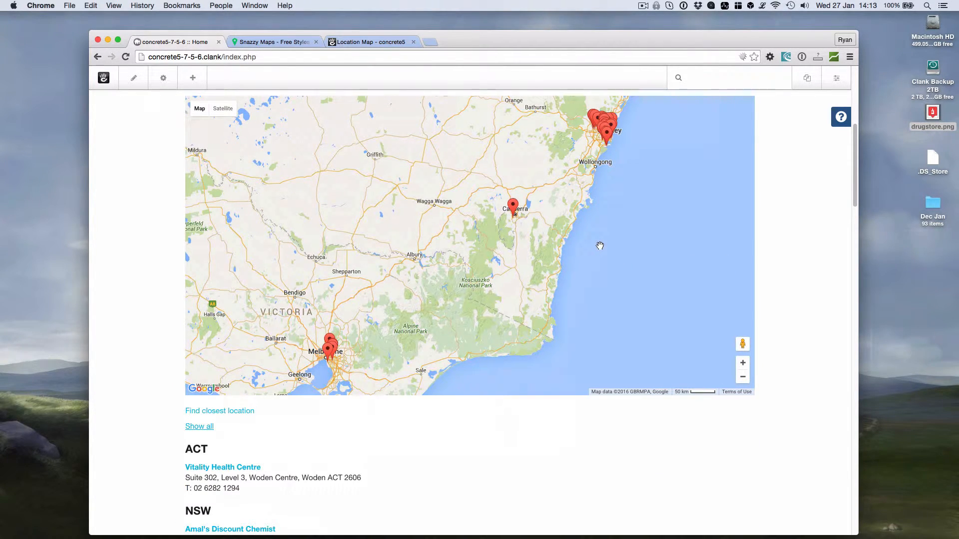
pyautogui.scroll(1, 600, 246)
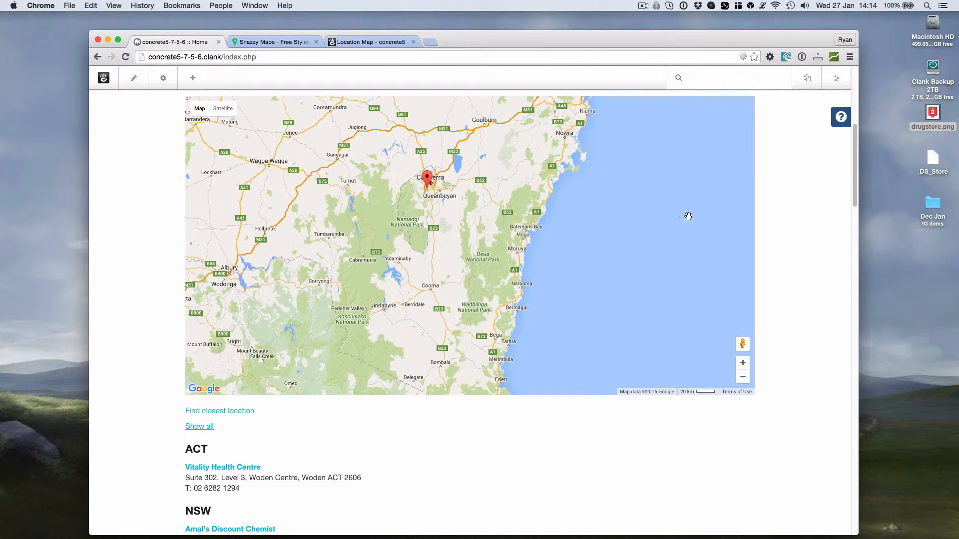
pyautogui.scroll(-1, 824, 98)
# Open the form for adding a new custom marker icon in the Map Locations section of the dashboard.
pyautogui.click(830, 85)
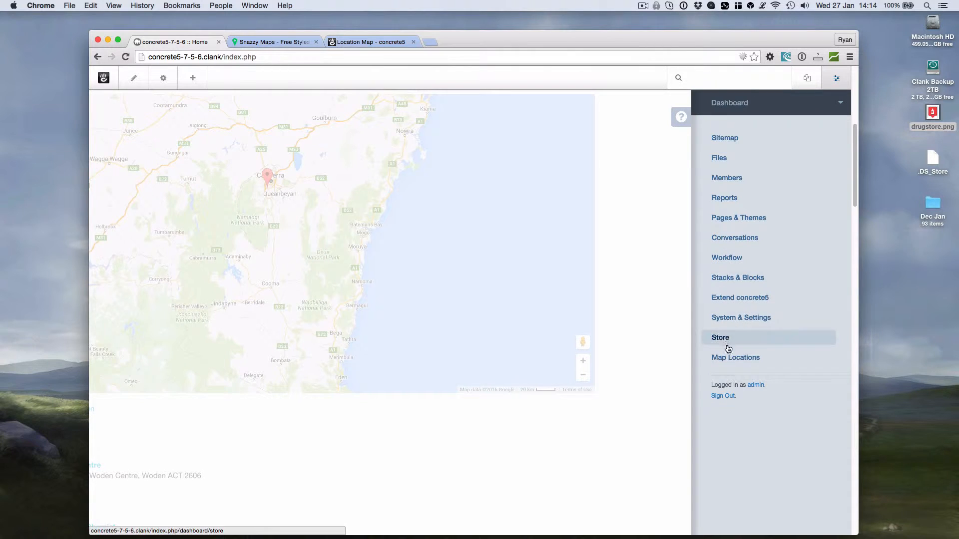
pyautogui.click(729, 363)
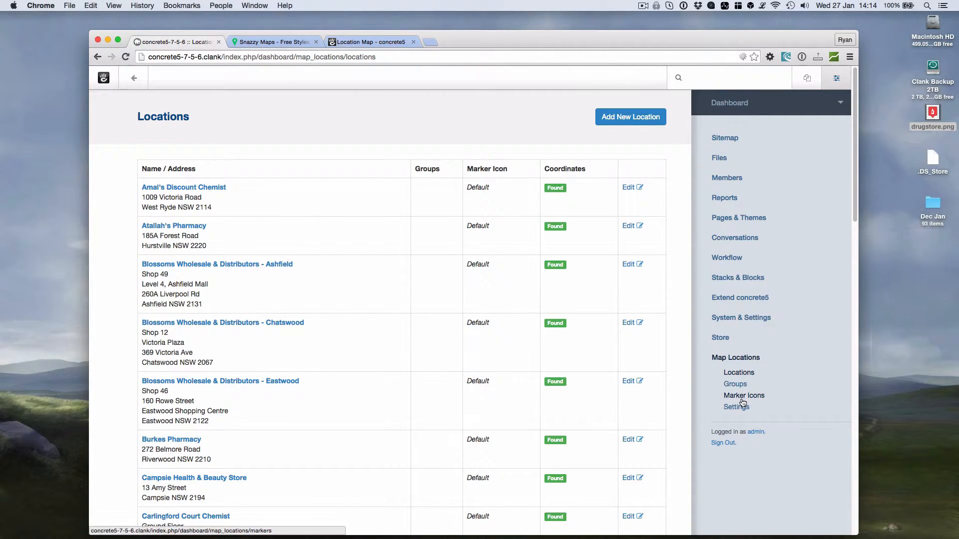
pyautogui.click(743, 396)
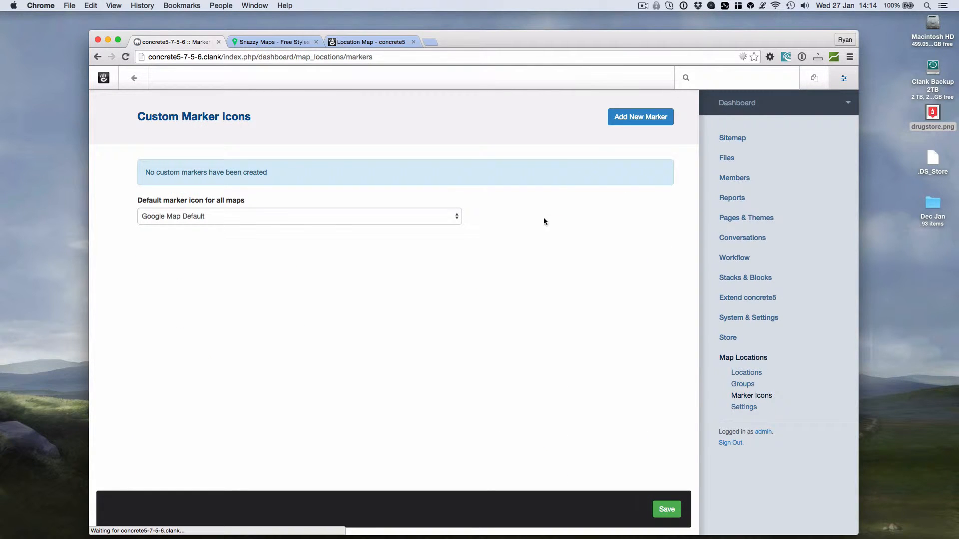
pyautogui.click(618, 124)
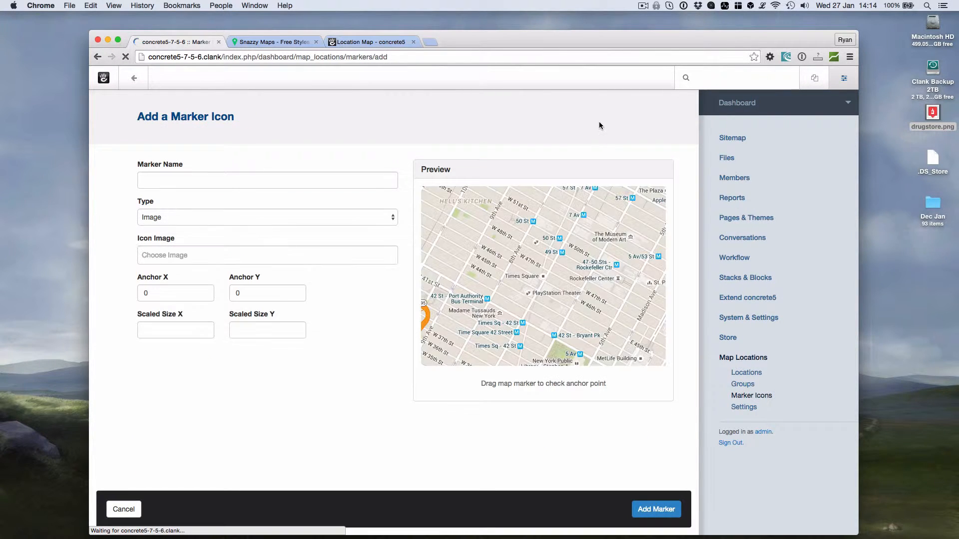
# Name the marker Test, keep its type as Image and choose drugstore.png as the icon image.
pyautogui.click(198, 180)
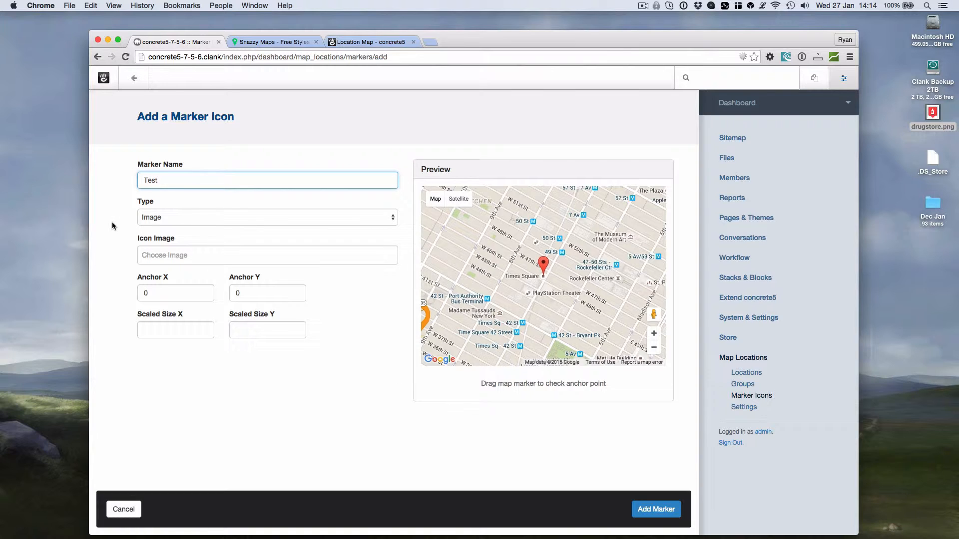
pyautogui.click(185, 218)
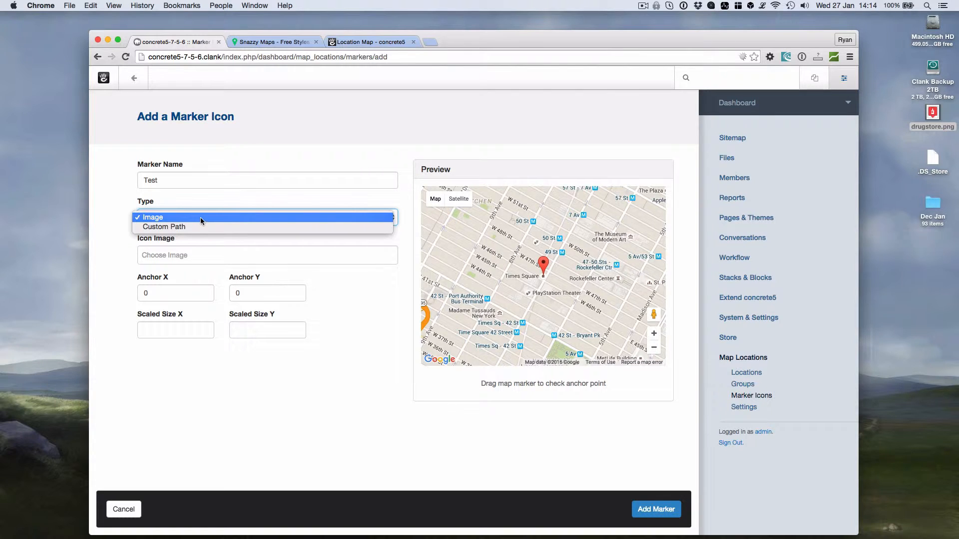
pyautogui.click(212, 206)
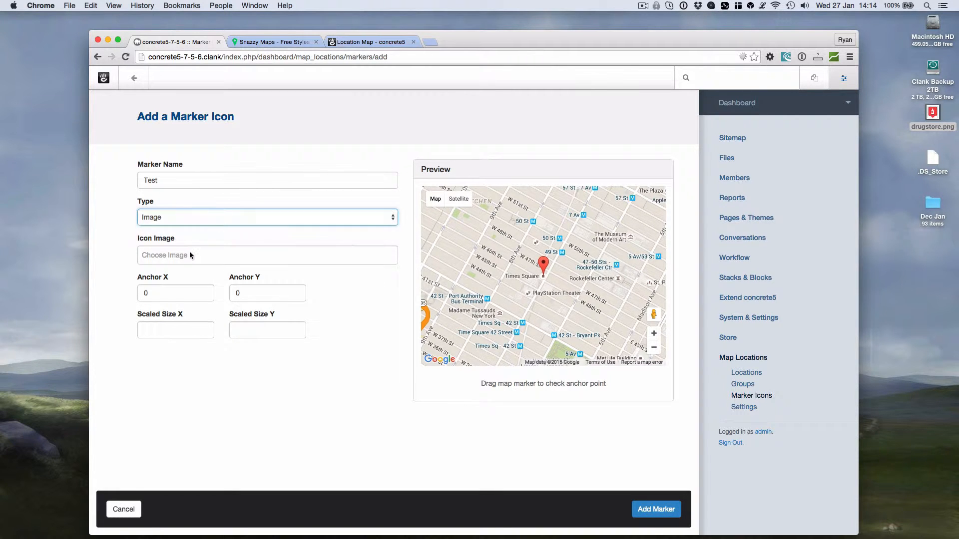
pyautogui.click(175, 260)
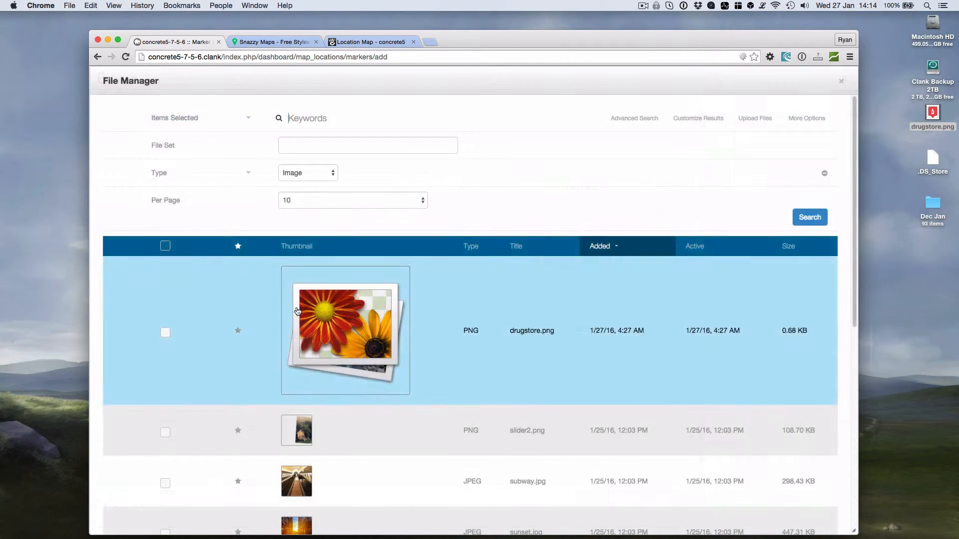
pyautogui.click(295, 311)
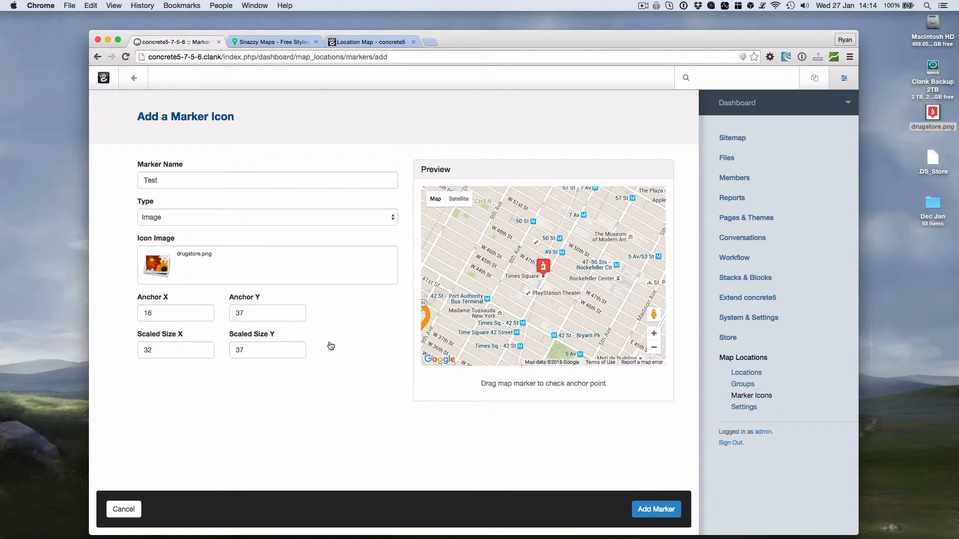
# Check the marker's anchor point by moving it near Times Square in the preview, and add the marker.
pyautogui.doubleClick(546, 263)
pyautogui.click(544, 268)
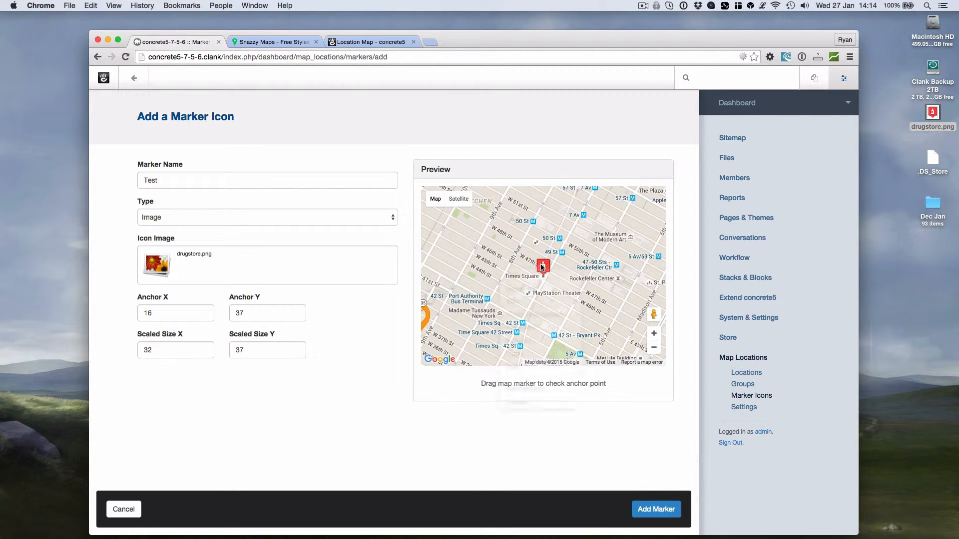
pyautogui.click(544, 266)
pyautogui.click(550, 253)
pyautogui.moveTo(545, 266)
pyautogui.mouseDown()
pyautogui.moveTo(530, 262)
pyautogui.moveTo(548, 300)
pyautogui.moveTo(536, 281)
pyautogui.mouseUp()
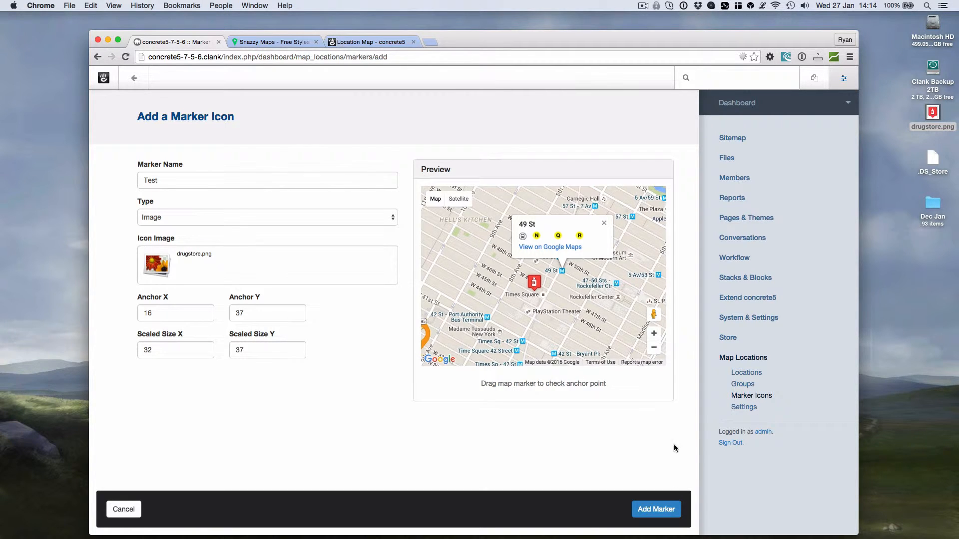
pyautogui.click(658, 519)
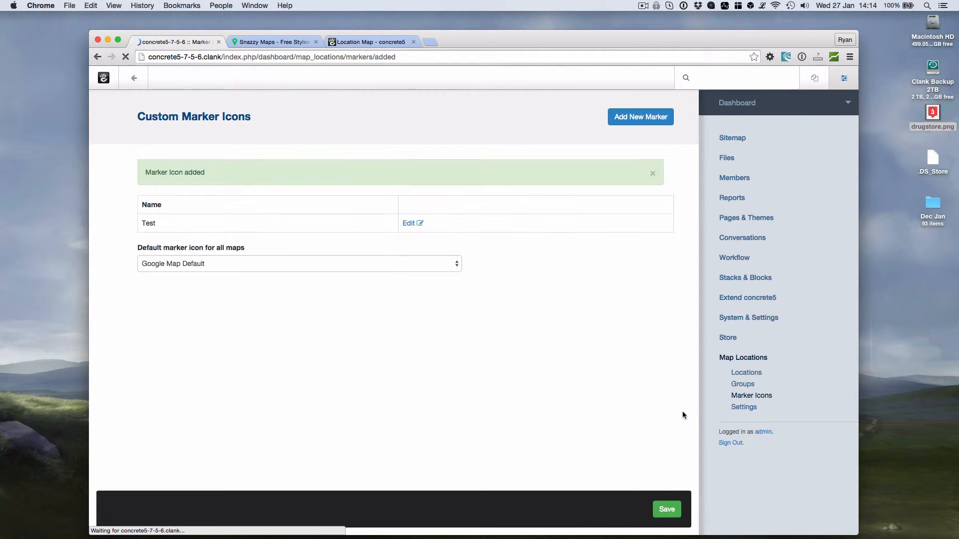
# Set Test as the default marker icon for all maps and save the marker settings.
pyautogui.click(753, 408)
pyautogui.click(751, 396)
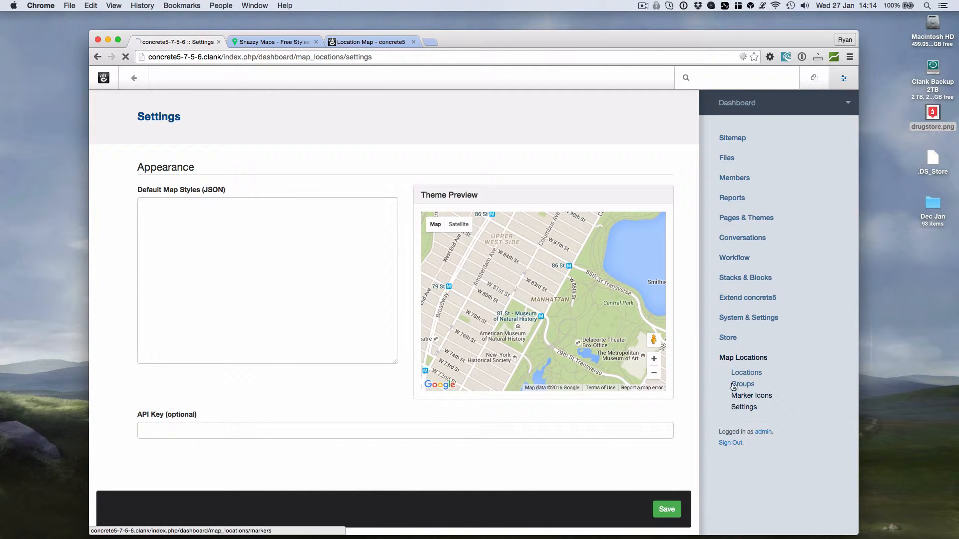
pyautogui.click(241, 232)
pyautogui.click(241, 241)
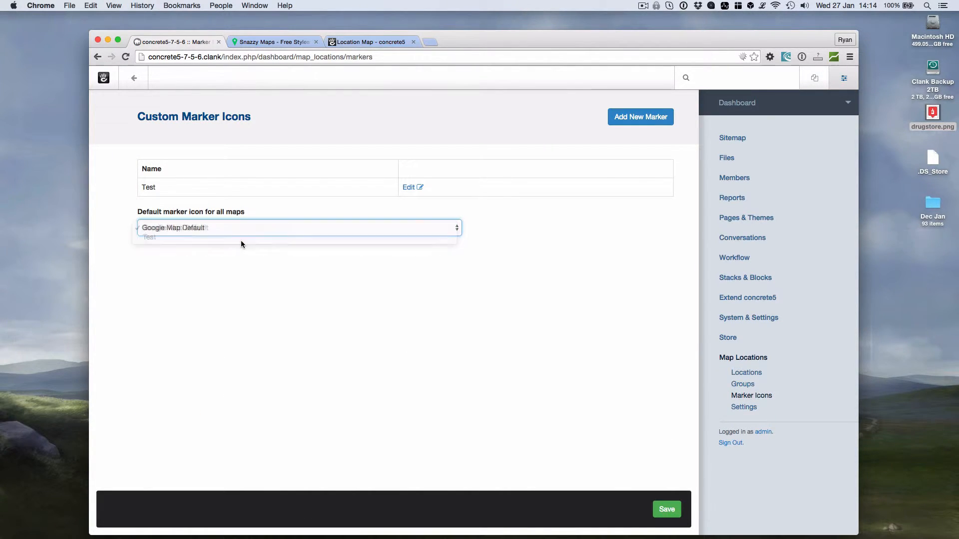
pyautogui.click(666, 509)
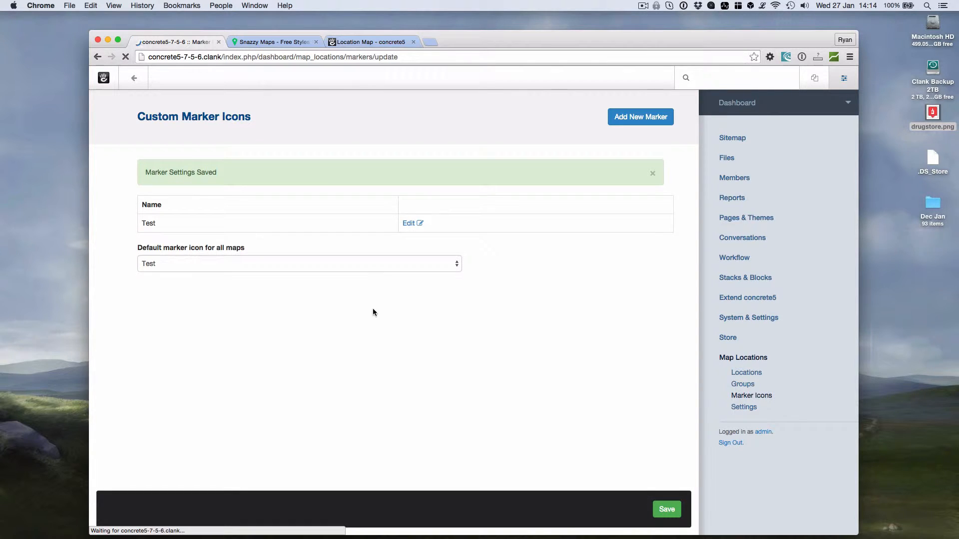
# Return to the home page and check the map's custom markers around Sydney, including the Randwick and Bondi info windows.
pyautogui.click(134, 78)
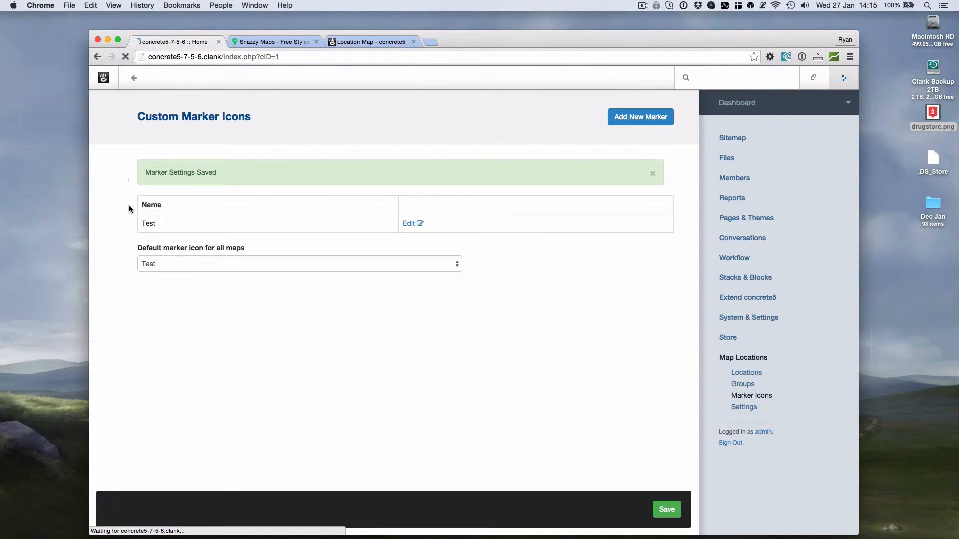
pyautogui.scroll(-6, 134, 207)
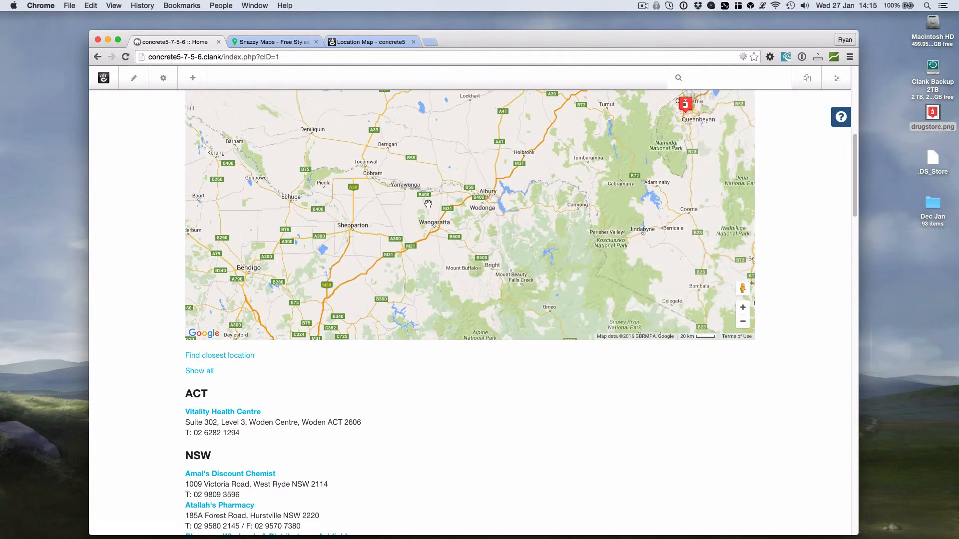
pyautogui.click(521, 178)
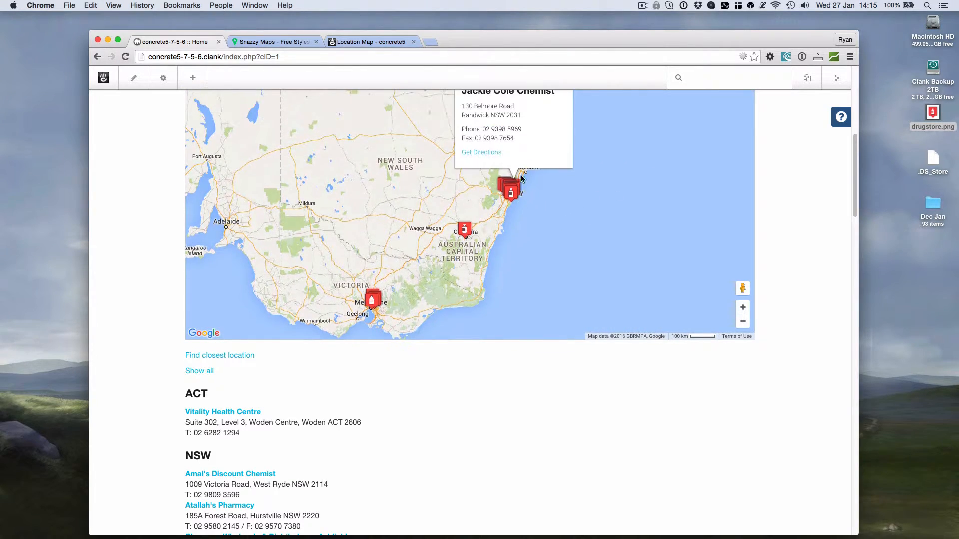
pyautogui.scroll(5, 533, 209)
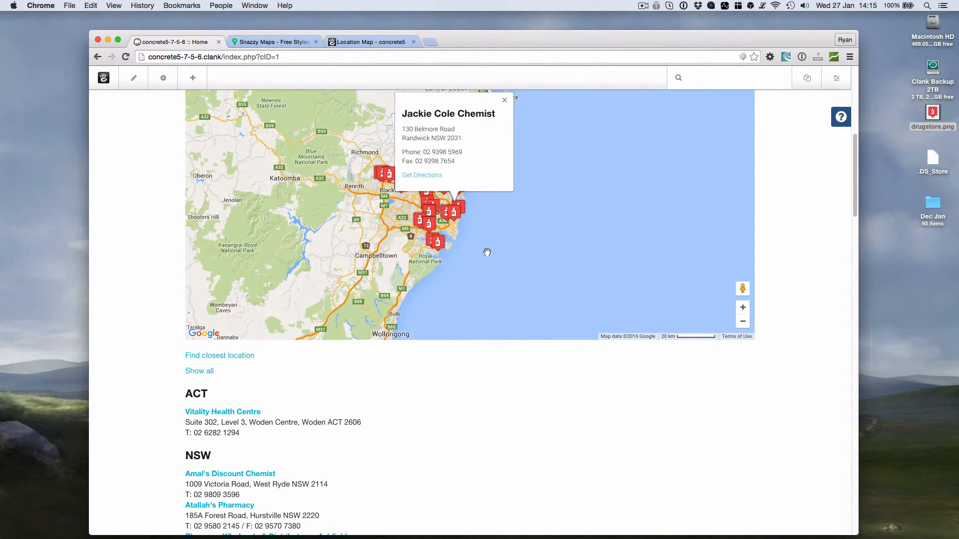
pyautogui.doubleClick(419, 209)
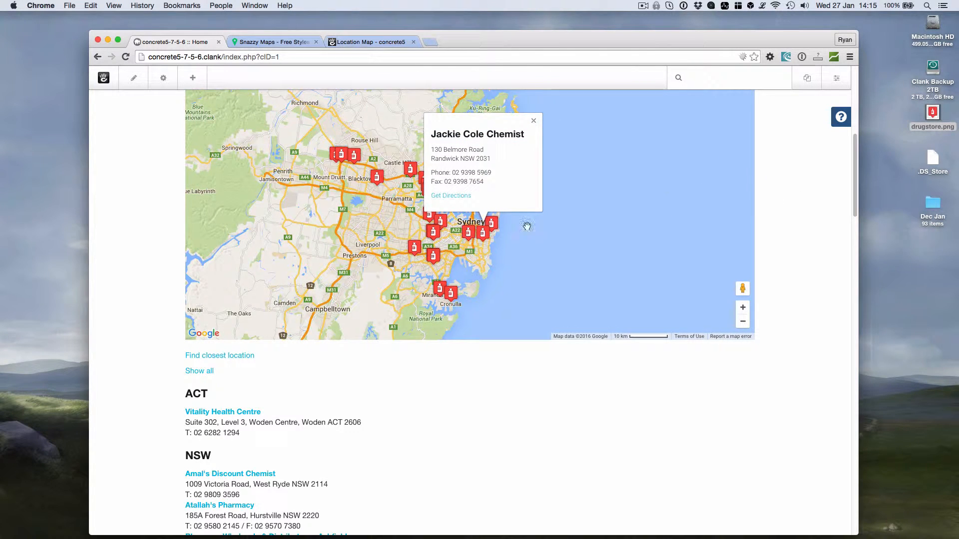
pyautogui.click(491, 223)
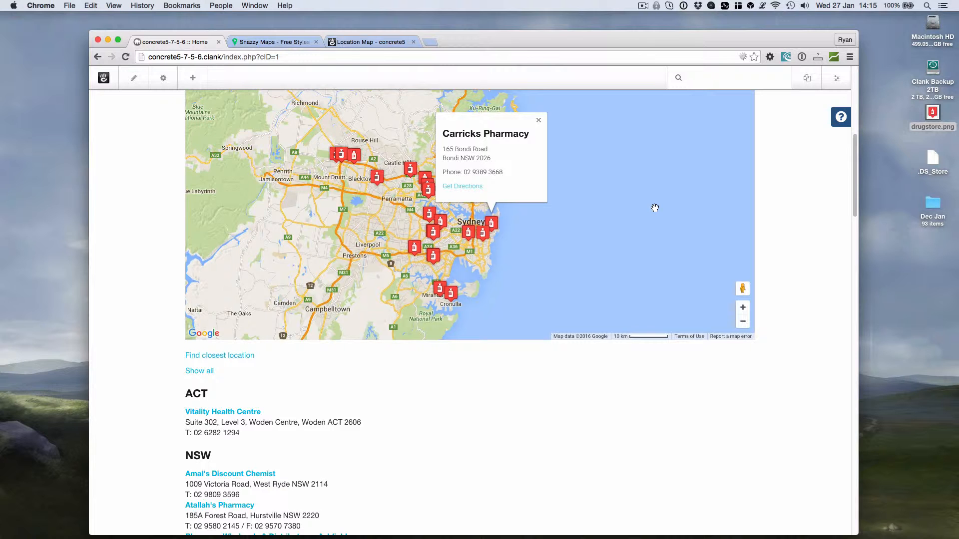
# Start a new custom marker icon in the dashboard's Map Locations section and name it Test Path Icon.
pyautogui.click(837, 78)
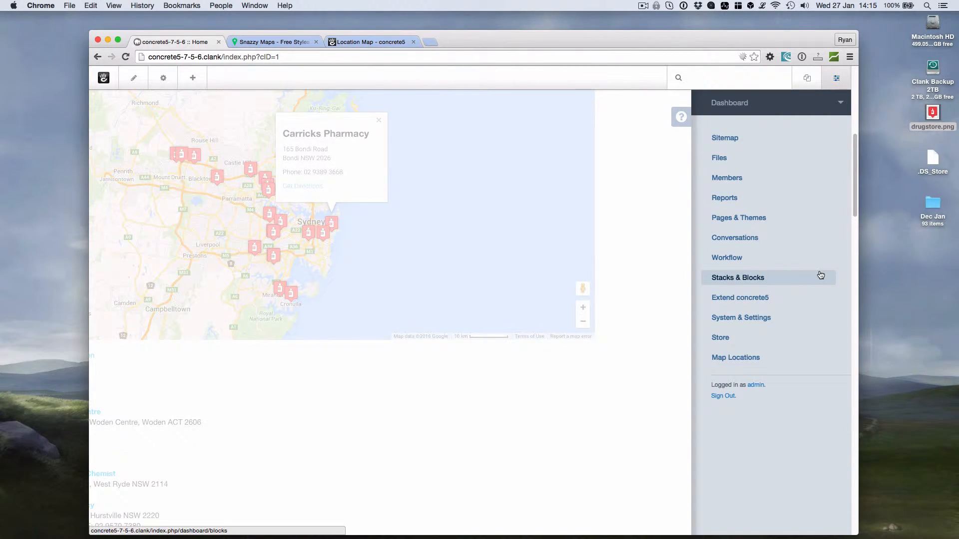
pyautogui.click(814, 340)
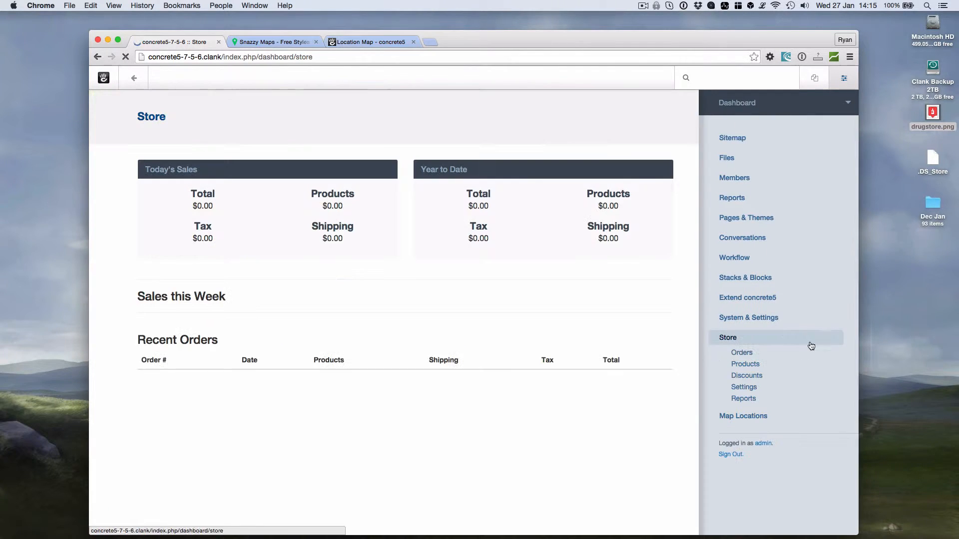
pyautogui.click(732, 420)
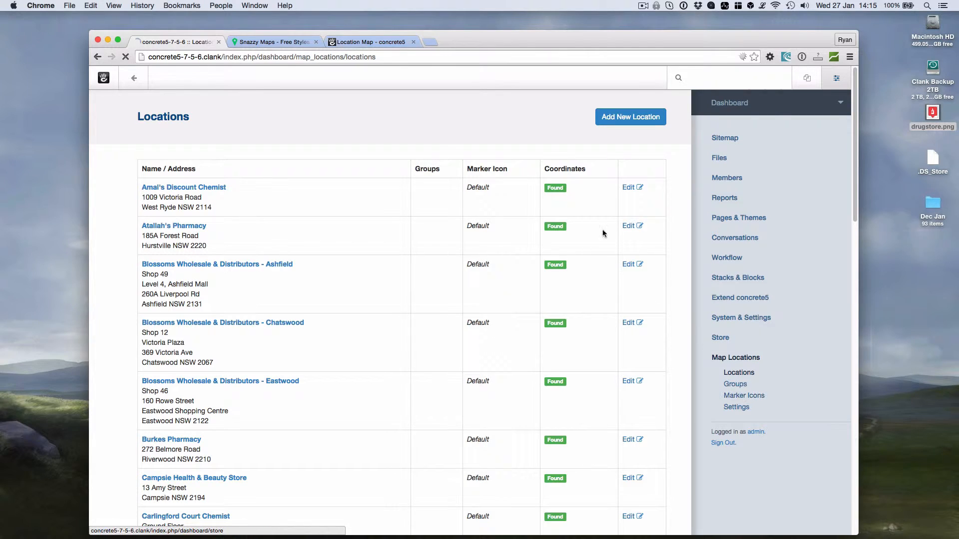
pyautogui.click(637, 117)
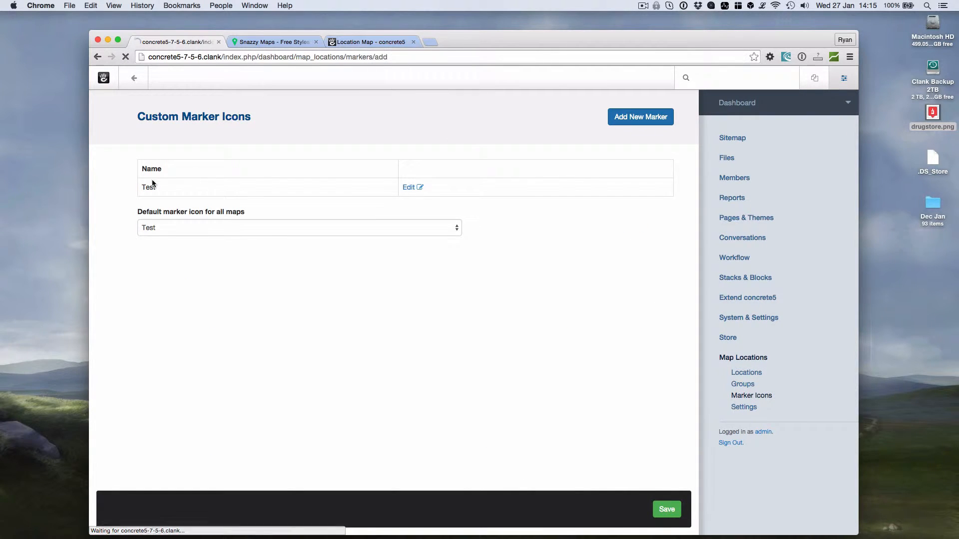
pyautogui.click(161, 178)
pyautogui.write('Test Path Icon')
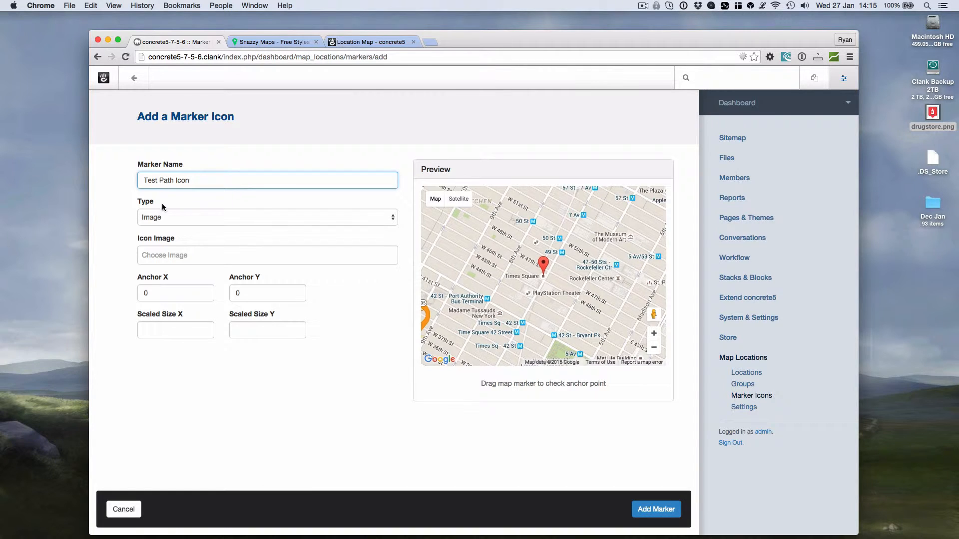
# Set the marker type to Custom Path and choose the fifth preset, a pin with a hole.
pyautogui.click(164, 220)
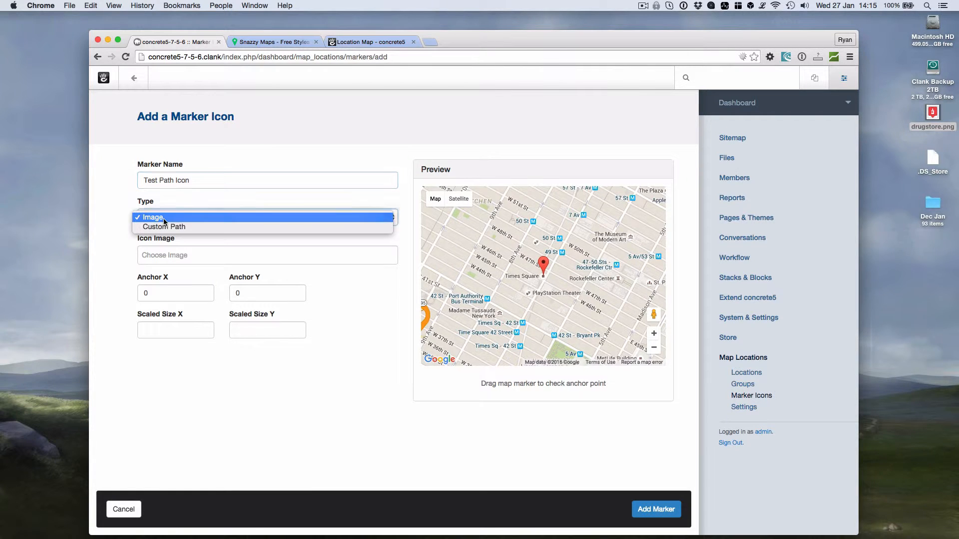
pyautogui.click(165, 230)
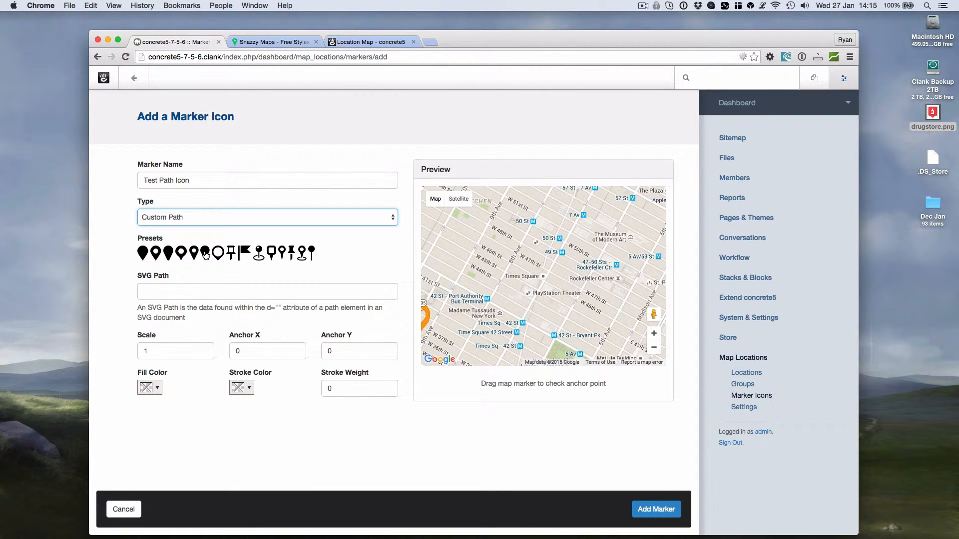
pyautogui.click(194, 253)
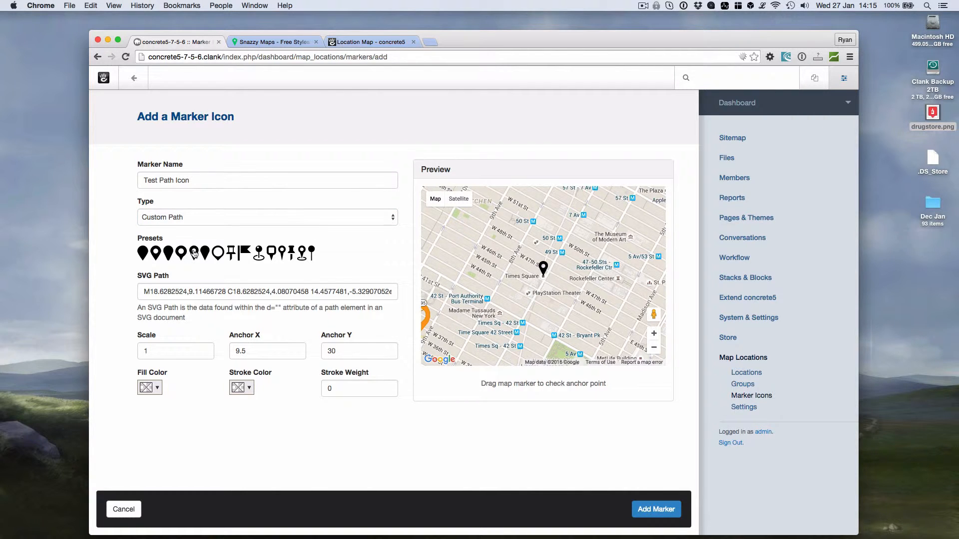
# Set the marker's fill color to a bright orange, rgb(251, 95, 0).
pyautogui.click(159, 387)
pyautogui.moveTo(220, 433); pyautogui.dragTo(220, 421)
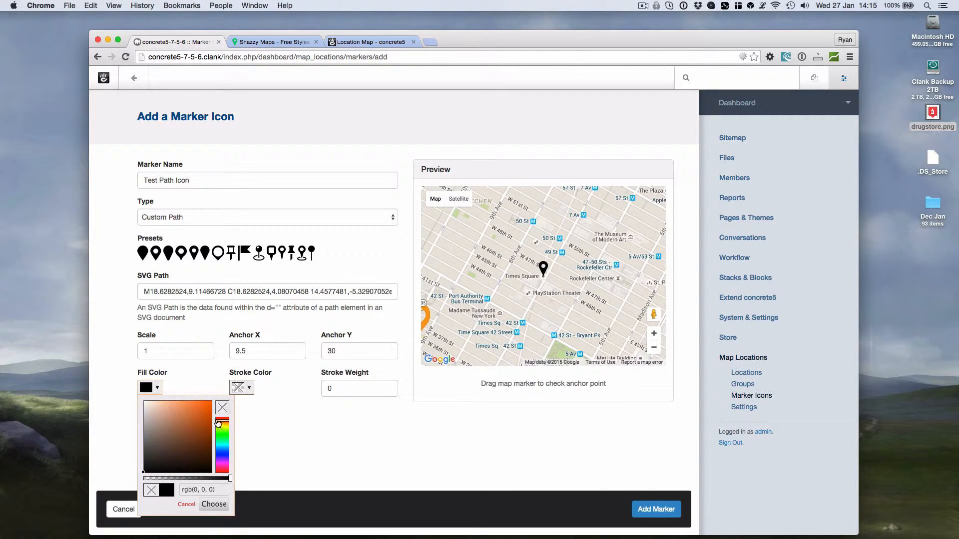
pyautogui.click(211, 403)
pyautogui.click(214, 504)
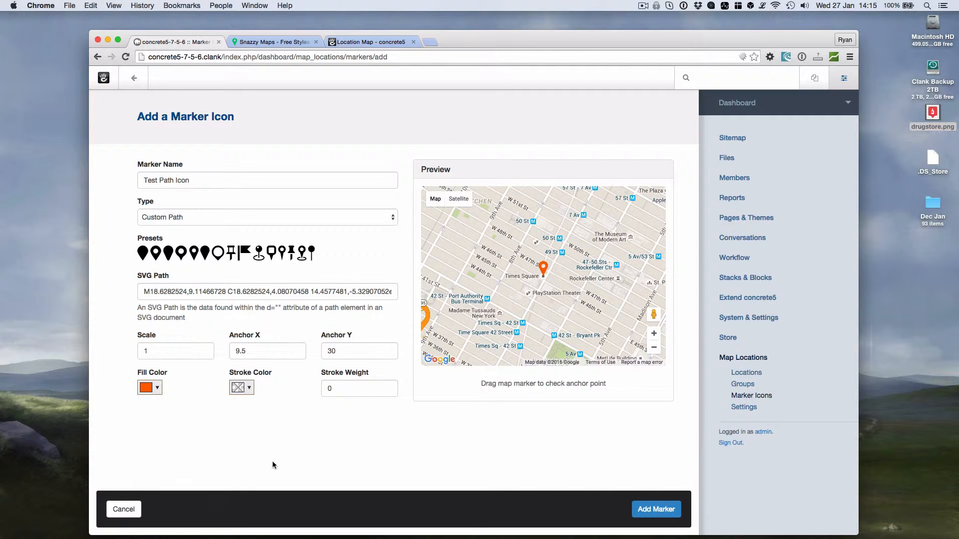
# Give the marker a dark grey stroke color, rgb(92, 92, 92), with a stroke weight of 1.
pyautogui.click(253, 388)
pyautogui.moveTo(254, 422); pyautogui.dragTo(231, 448)
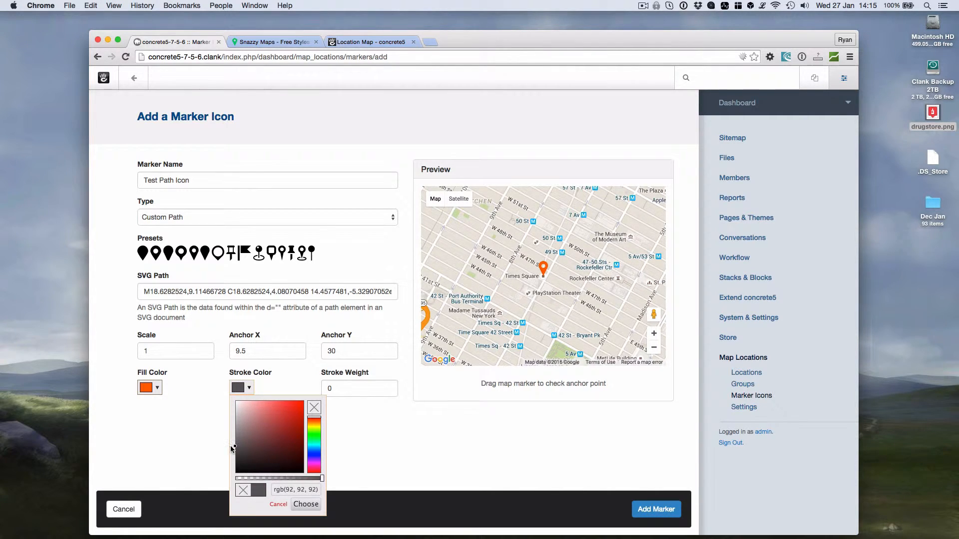
pyautogui.click(302, 505)
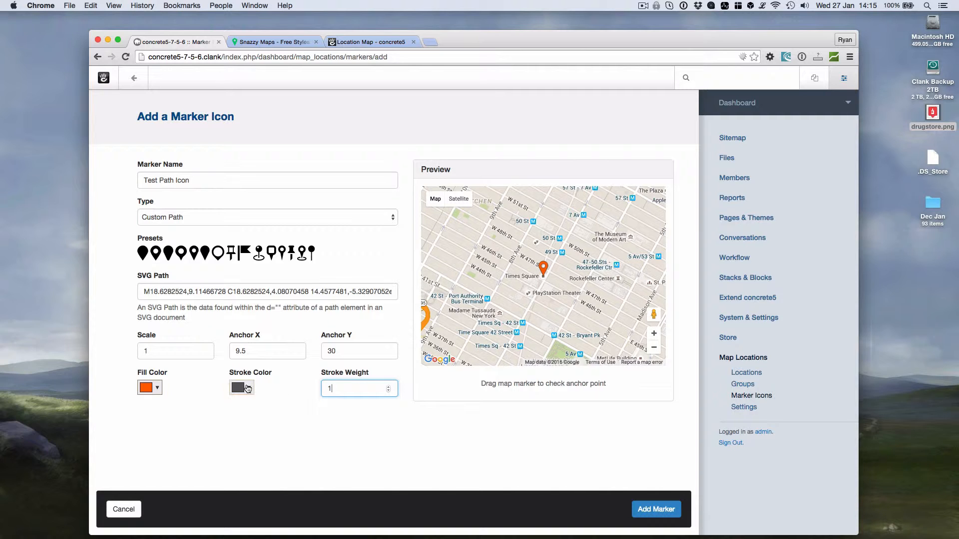
# Make the marker's orange fill color slightly transparent.
pyautogui.click(151, 388)
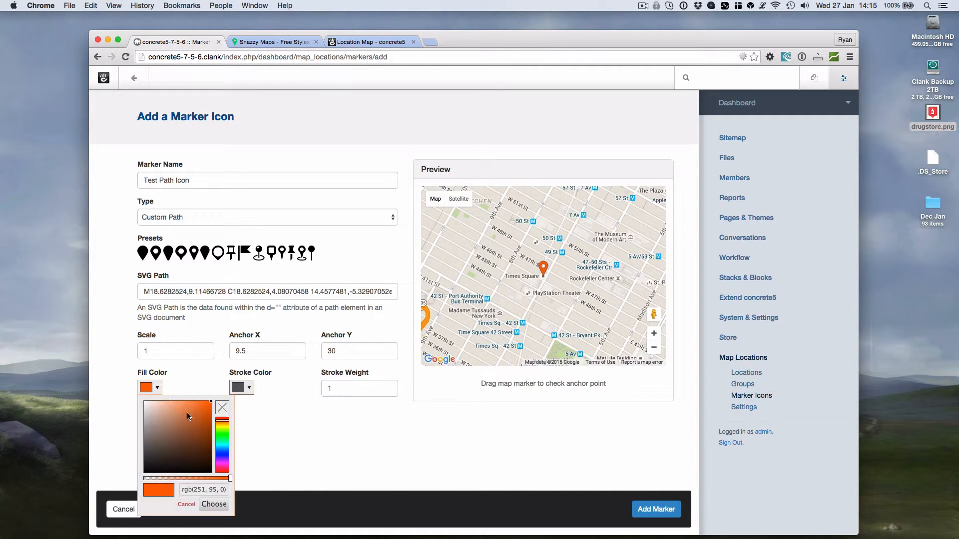
pyautogui.click(216, 478)
pyautogui.click(214, 505)
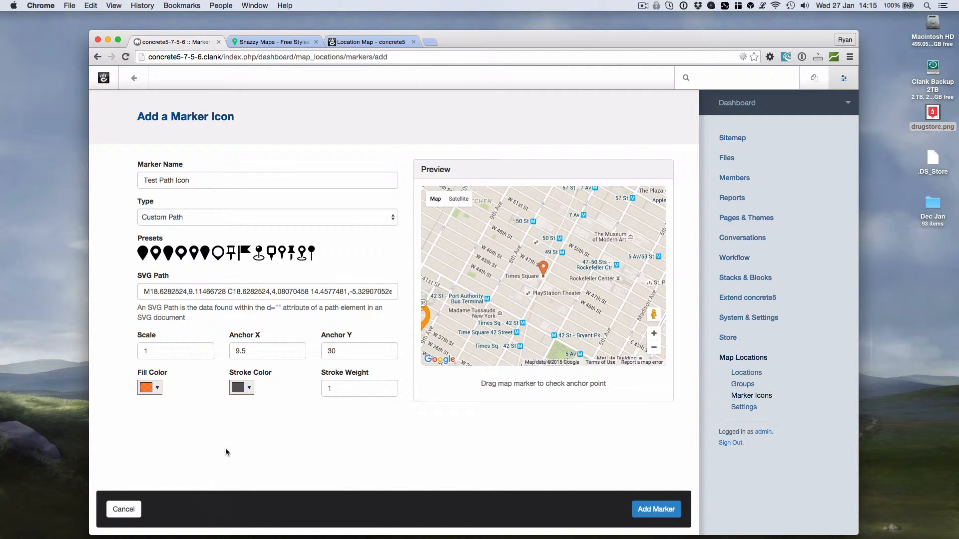
# Set the marker's scale to 1.1 and check its anchor point by moving it just northwest in the preview.
pyautogui.click(150, 354)
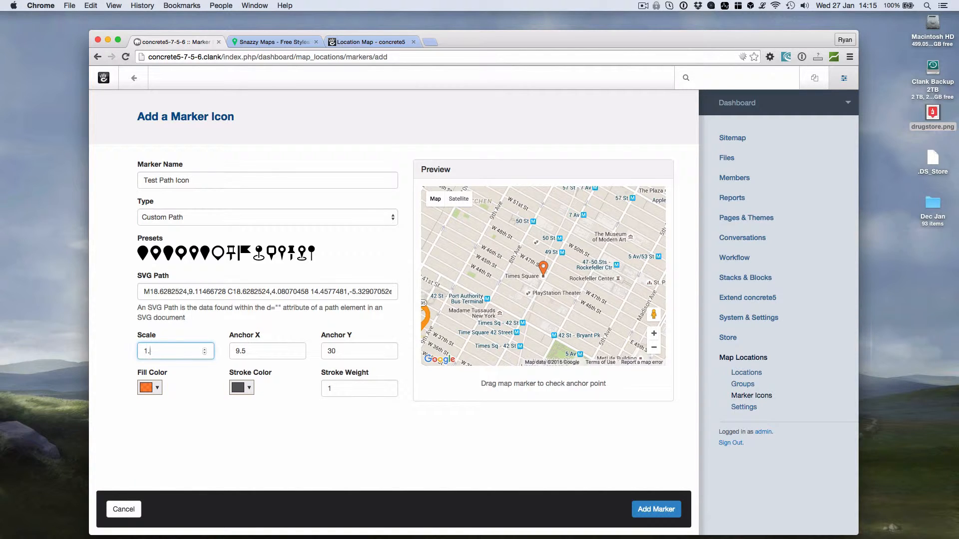
pyautogui.press('Tab')
pyautogui.click(263, 419)
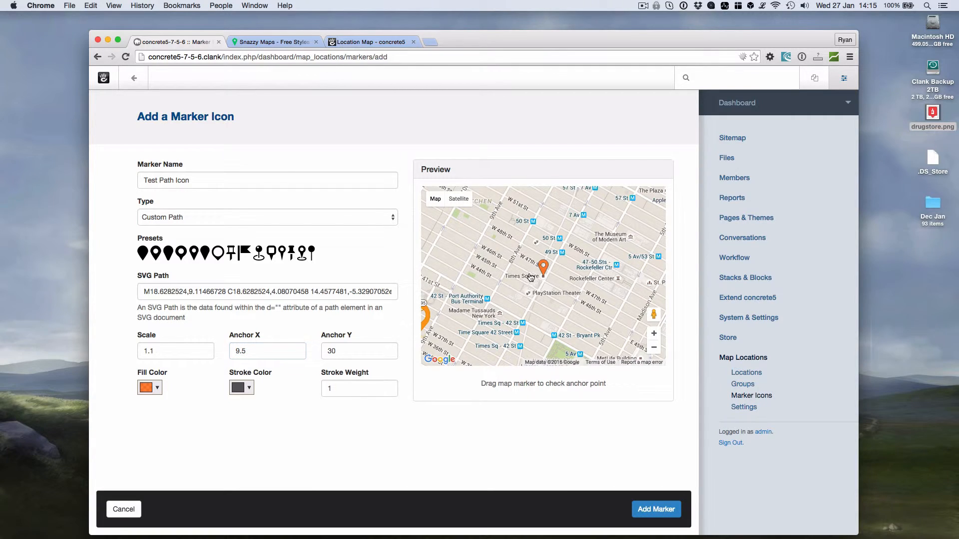
pyautogui.moveTo(545, 272); pyautogui.dragTo(529, 266)
# Try several other preset shapes for the marker icon, including the first four pins.
pyautogui.click(260, 257)
pyautogui.click(156, 258)
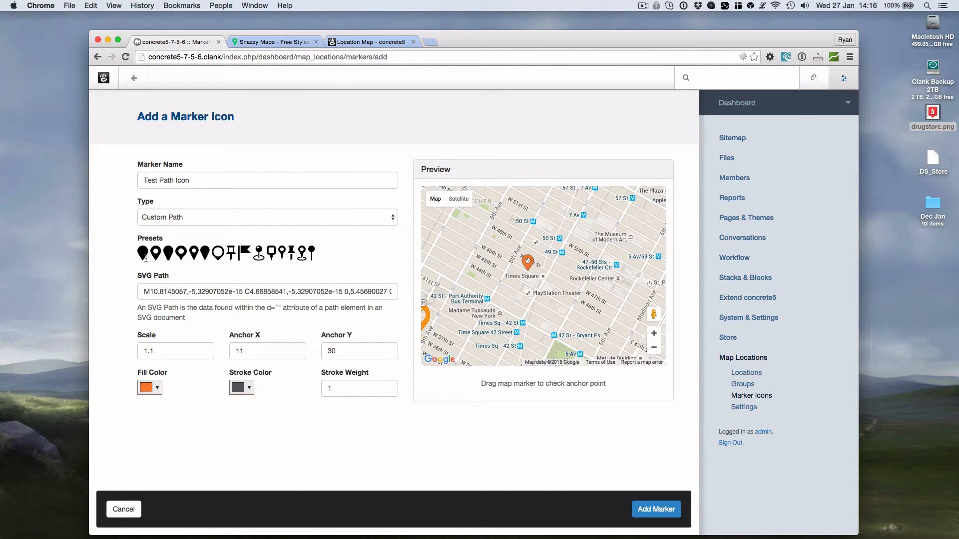
pyautogui.click(143, 257)
pyautogui.click(168, 256)
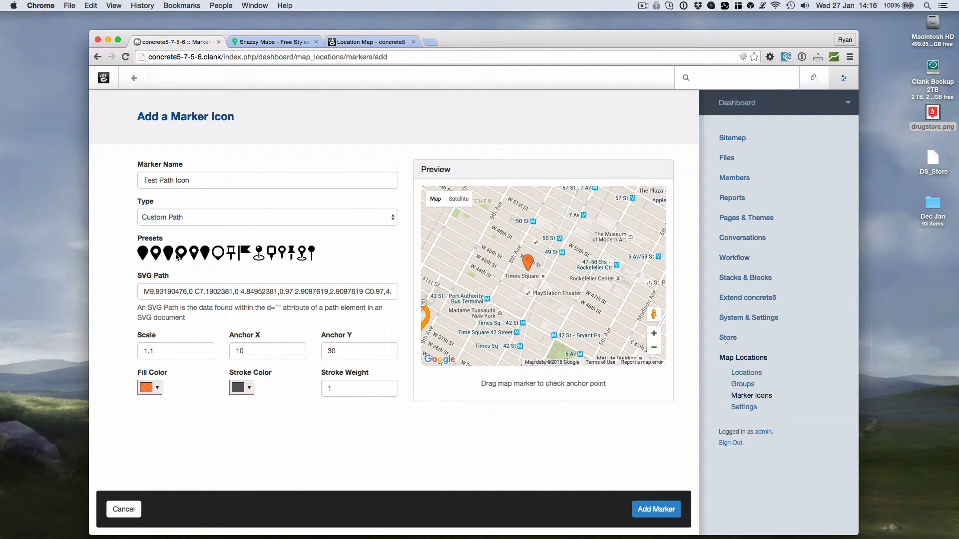
pyautogui.click(178, 258)
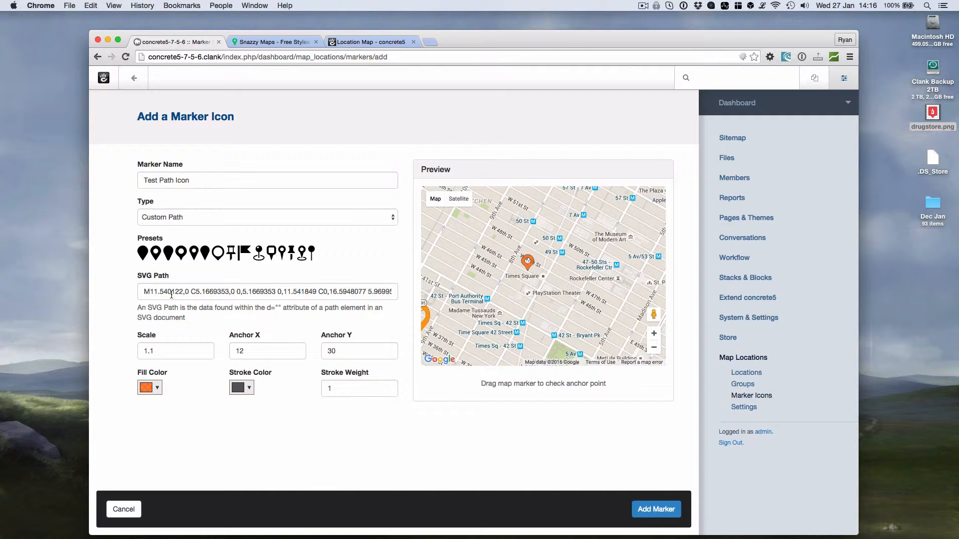
# Switch back to the fifth preset pin and add the marker after checking its anchor point near Times Square in the preview.
pyautogui.click(193, 253)
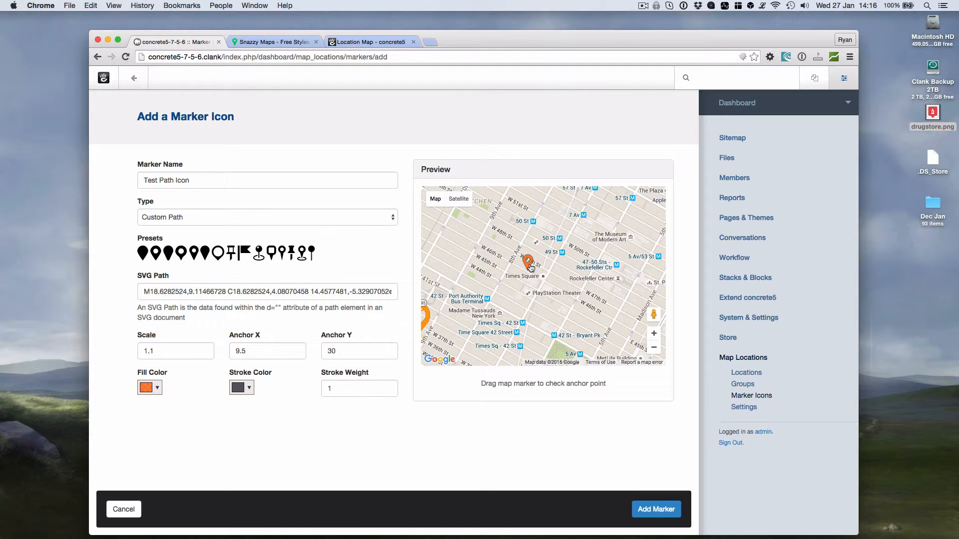
pyautogui.moveTo(528, 263); pyautogui.dragTo(546, 266)
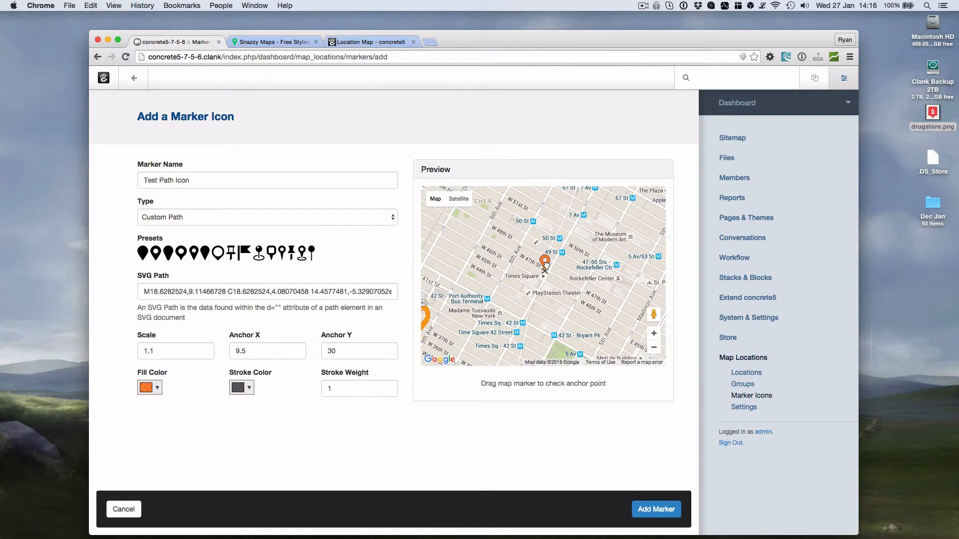
pyautogui.click(671, 509)
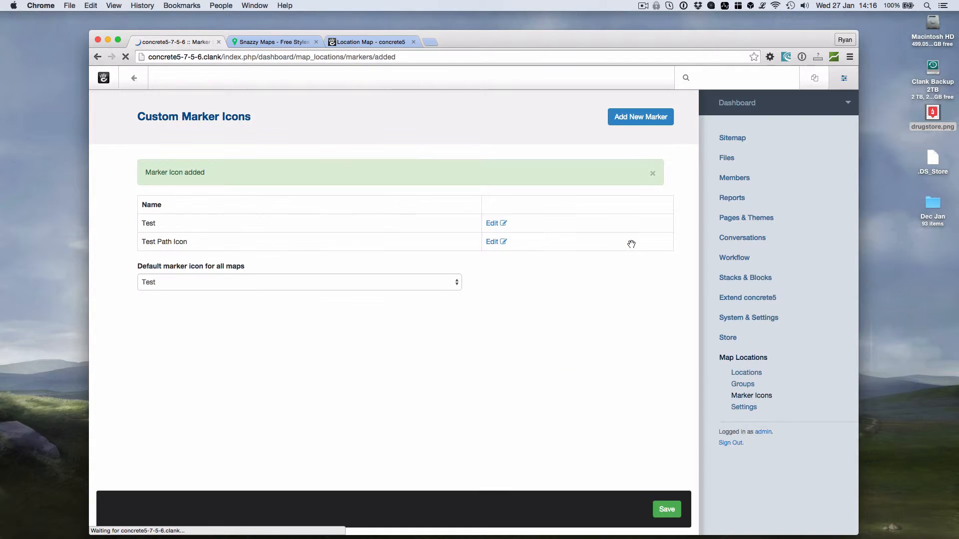
# Set Test Path Icon as the default marker icon for all maps and save the marker settings.
pyautogui.click(383, 281)
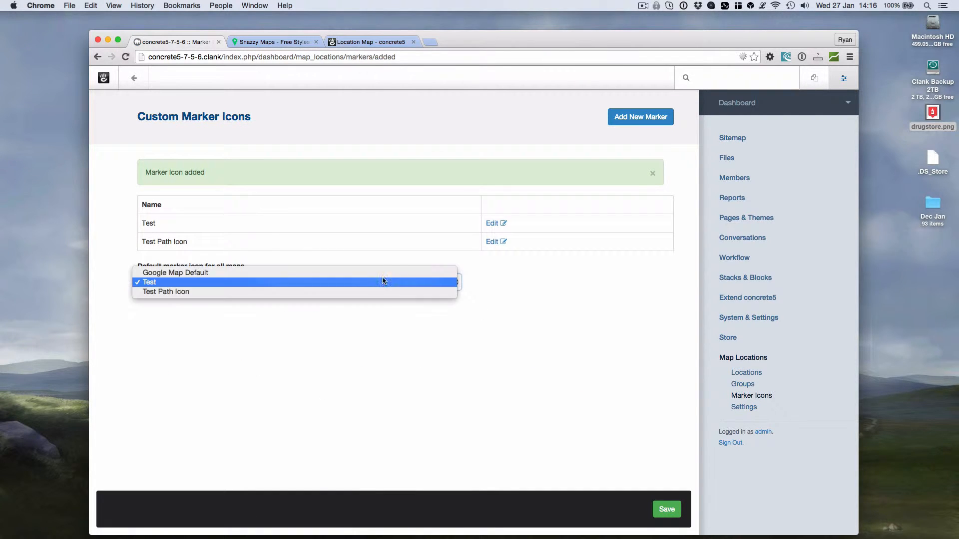
pyautogui.click(324, 294)
pyautogui.click(668, 514)
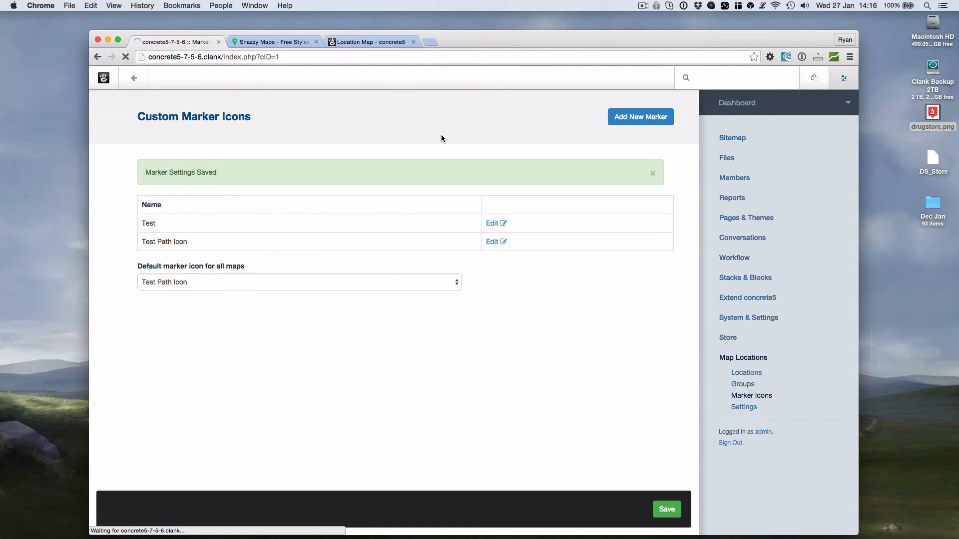
# Return to the home page and check the path icon markers on its location map.
pyautogui.scroll(-3, 794, 259)
pyautogui.scroll(-5, 802, 256)
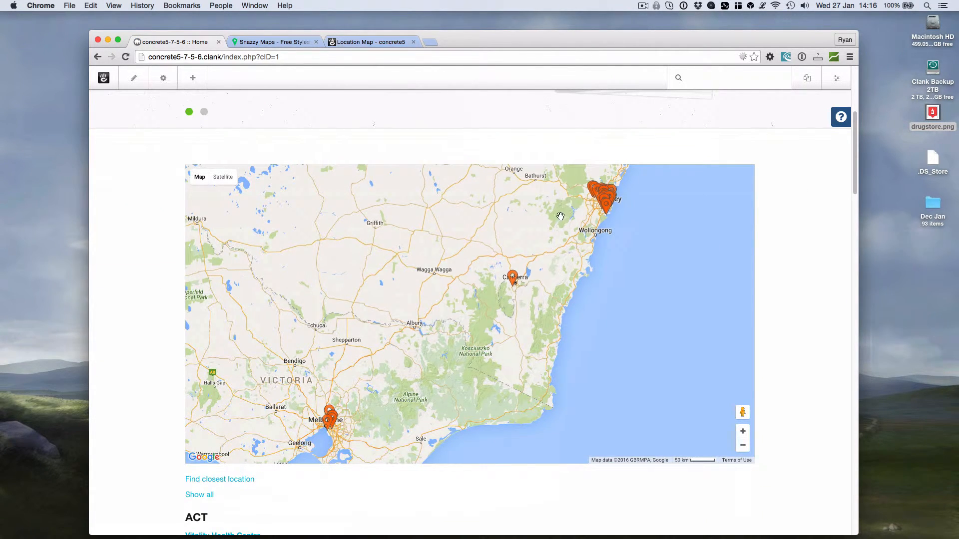
pyautogui.moveTo(558, 215); pyautogui.dragTo(567, 205)
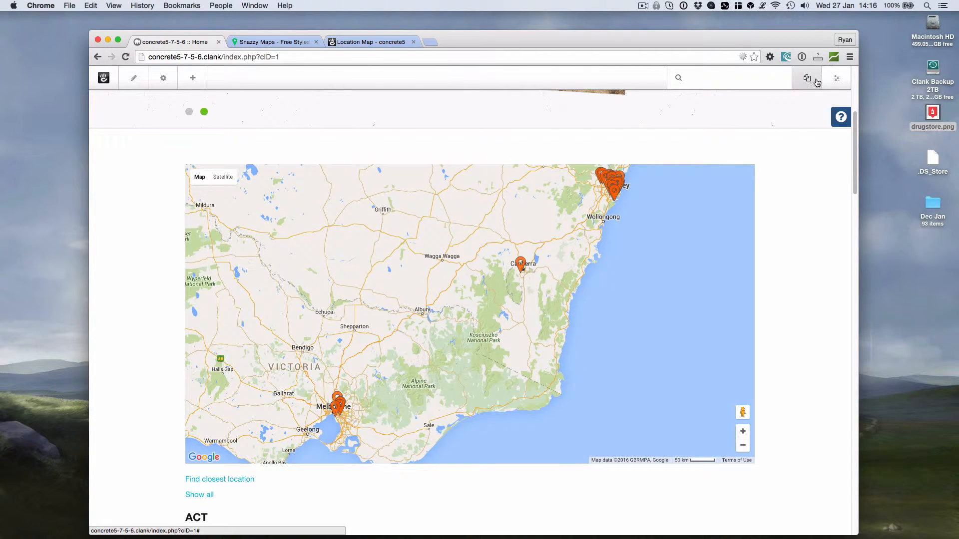
# Set the marker of the Blossoms Wholesale & Distributors - Eastwood location to Test and update the location.
pyautogui.click(836, 78)
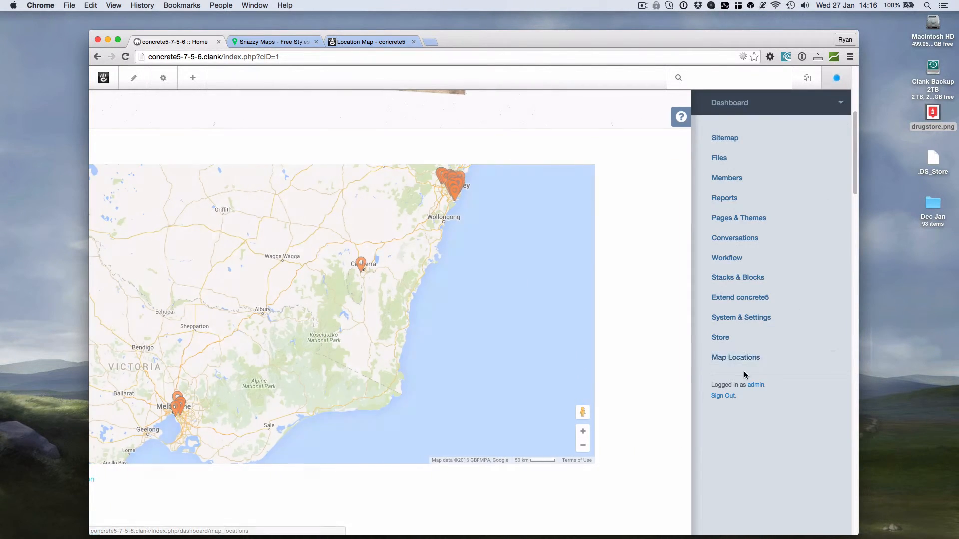
pyautogui.click(735, 363)
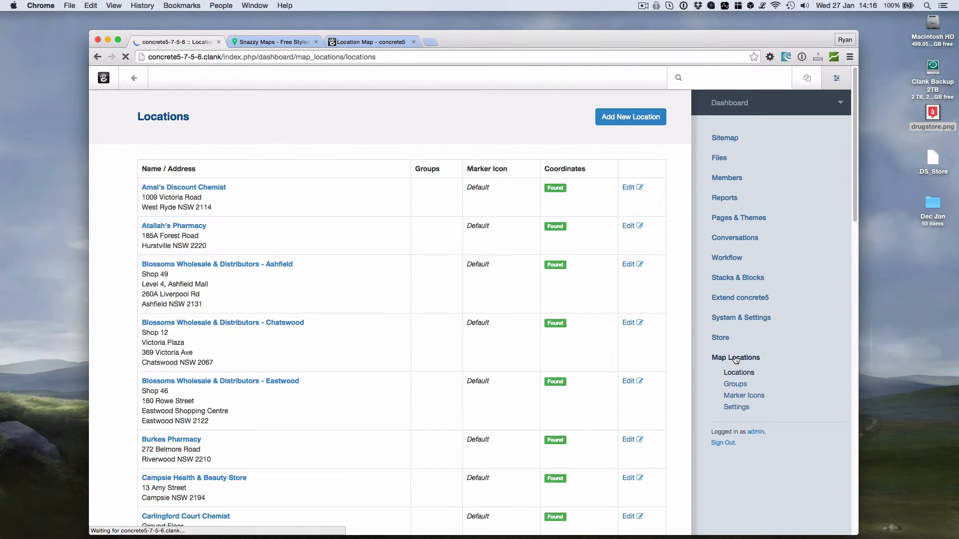
pyautogui.scroll(-2, 499, 311)
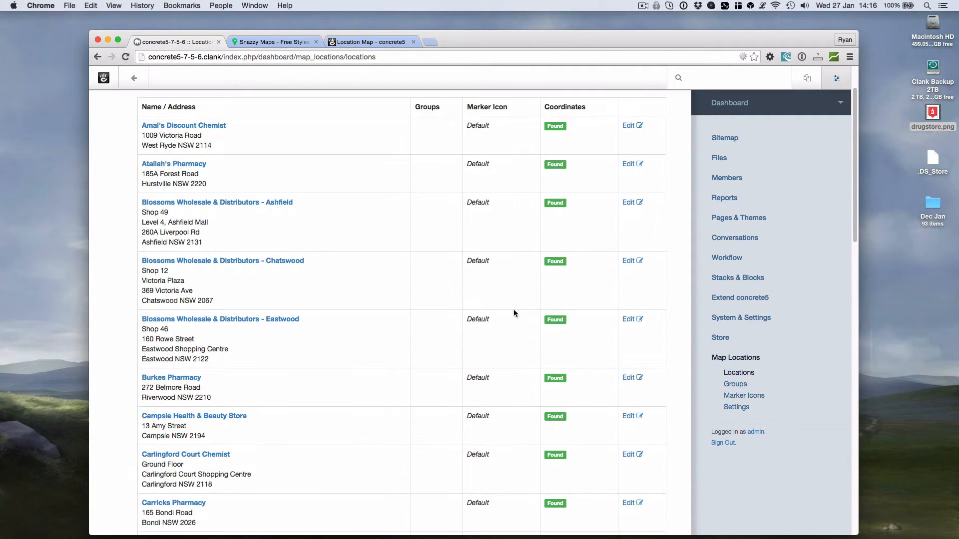
pyautogui.click(639, 322)
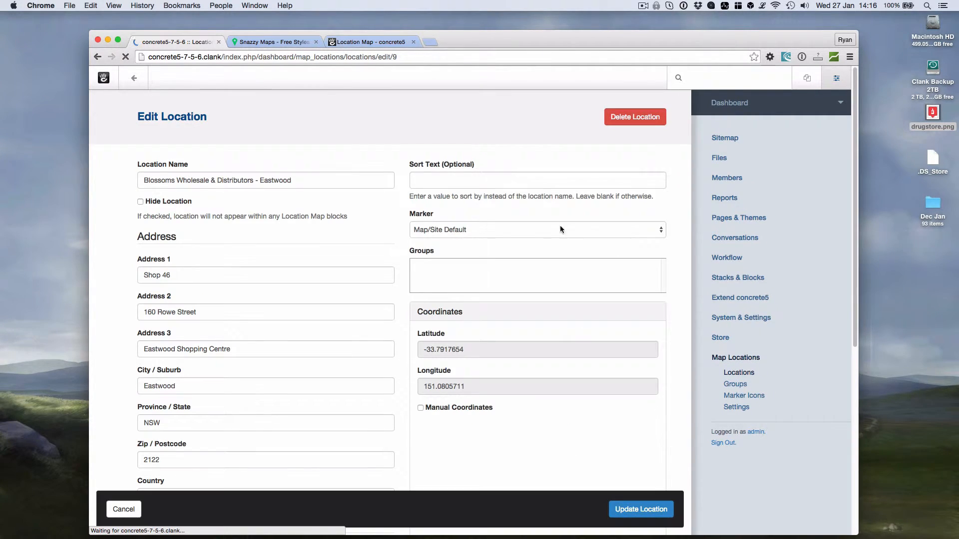
pyautogui.click(484, 229)
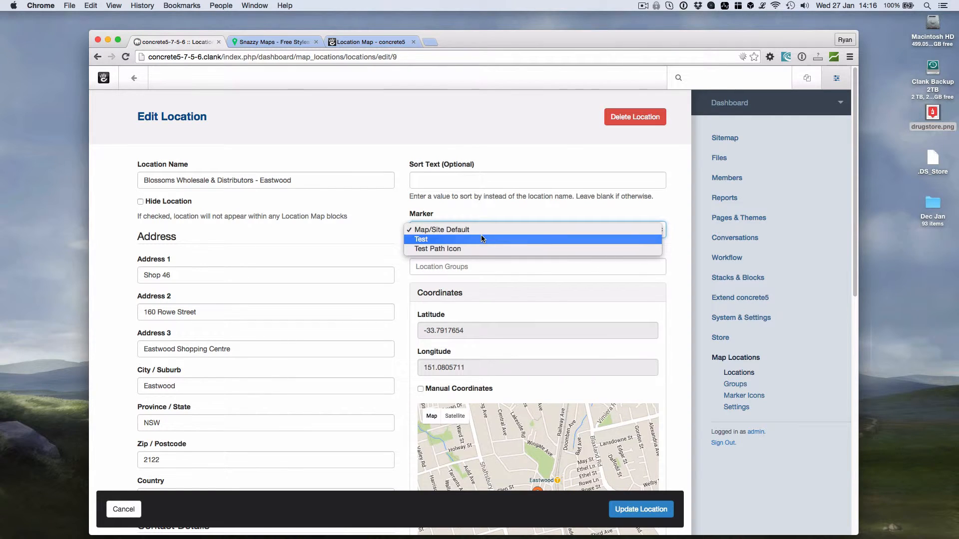
pyautogui.press('Escape')
pyautogui.click(486, 239)
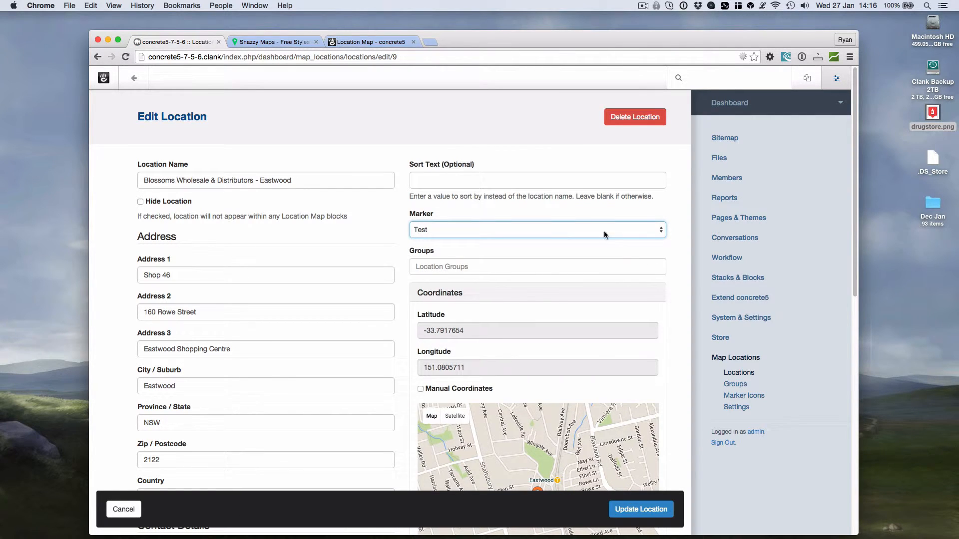
pyautogui.click(649, 511)
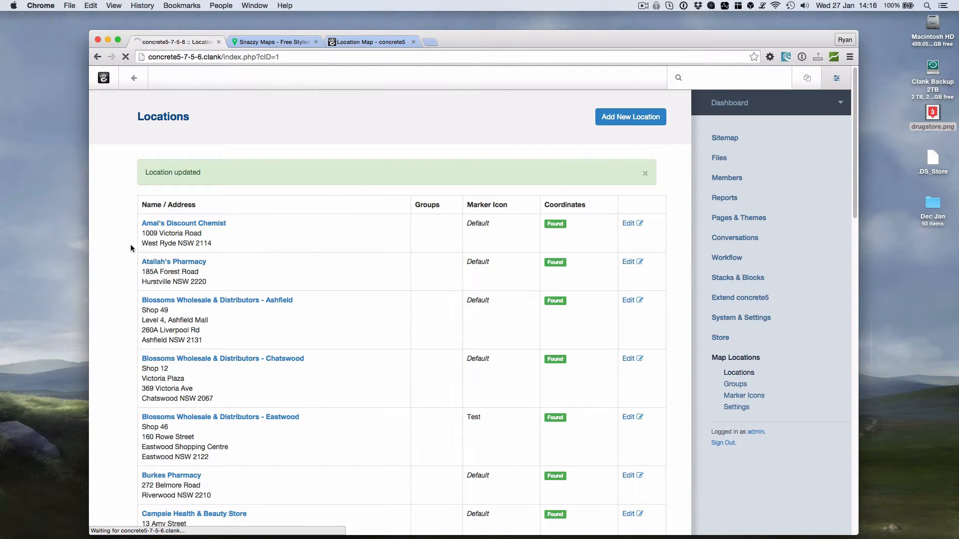
# Return to the home page and check the markers around Sydney for the Eastwood location's individual icon.
pyautogui.scroll(-5, 154, 299)
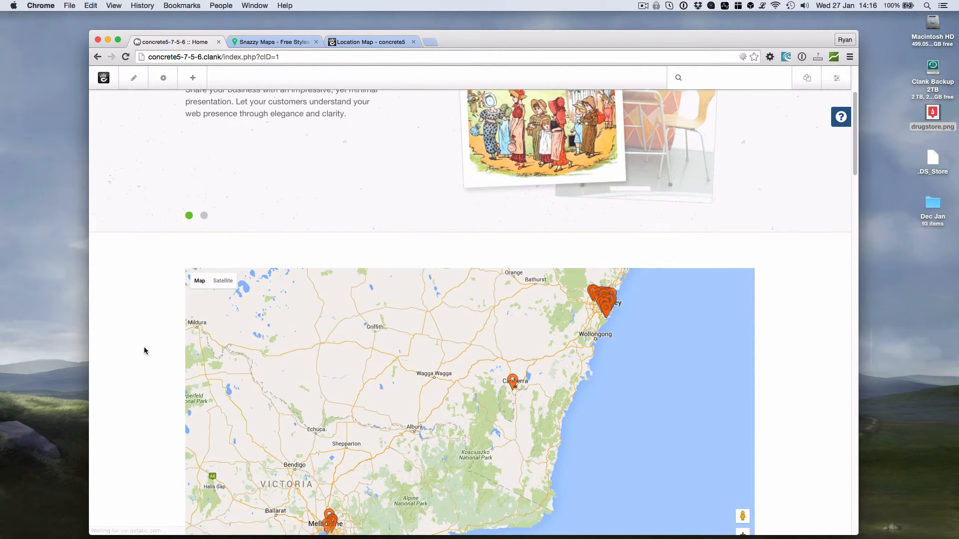
pyautogui.scroll(-2, 144, 351)
pyautogui.scroll(-1, 556, 278)
pyautogui.scroll(4, 514, 274)
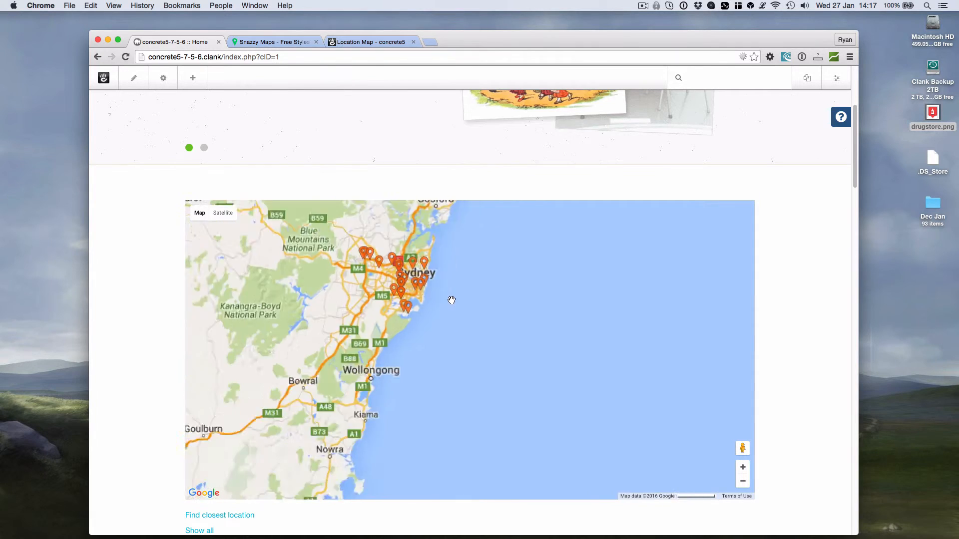
# Examine the Sydney area of the home page map up close to compare the Eastwood icon with the surrounding markers.
pyautogui.scroll(2, 409, 259)
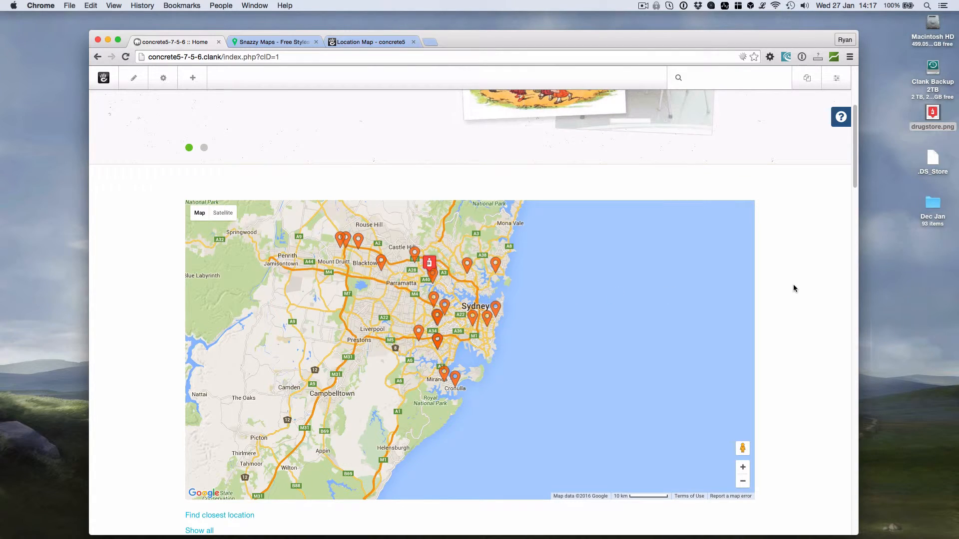
pyautogui.scroll(-5, 794, 289)
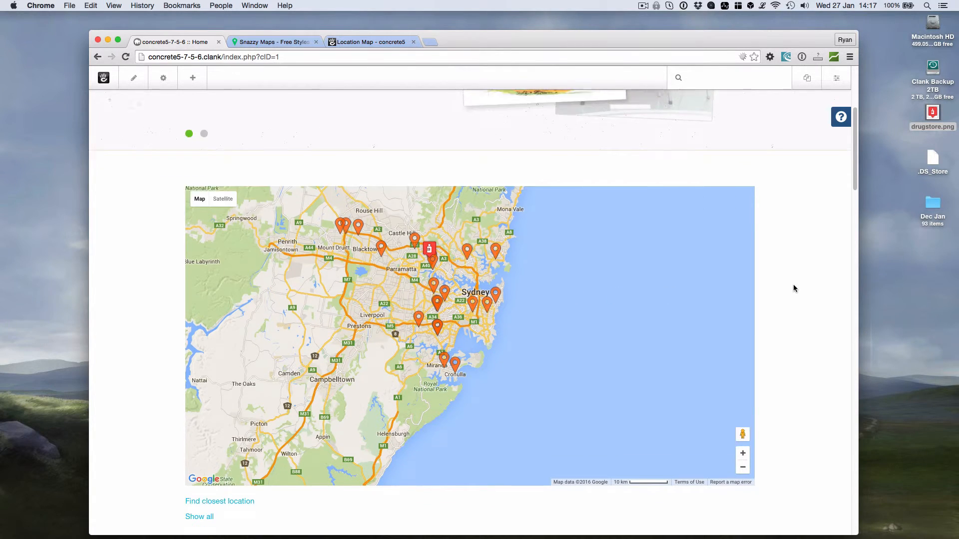
pyautogui.scroll(5, 794, 288)
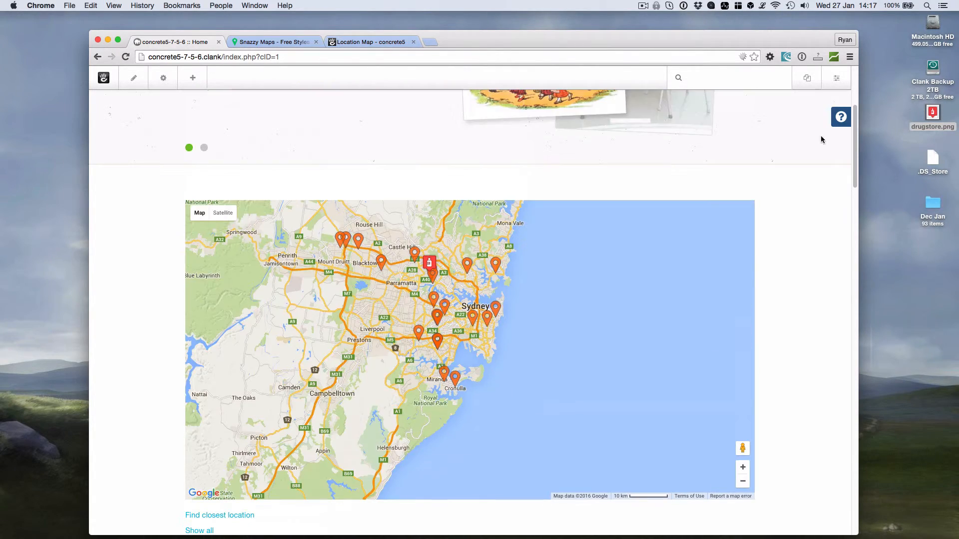
# Switch to Snazzy Maps and copy the JavaScript style array of the Subtle Grayscale map style.
pyautogui.click(832, 78)
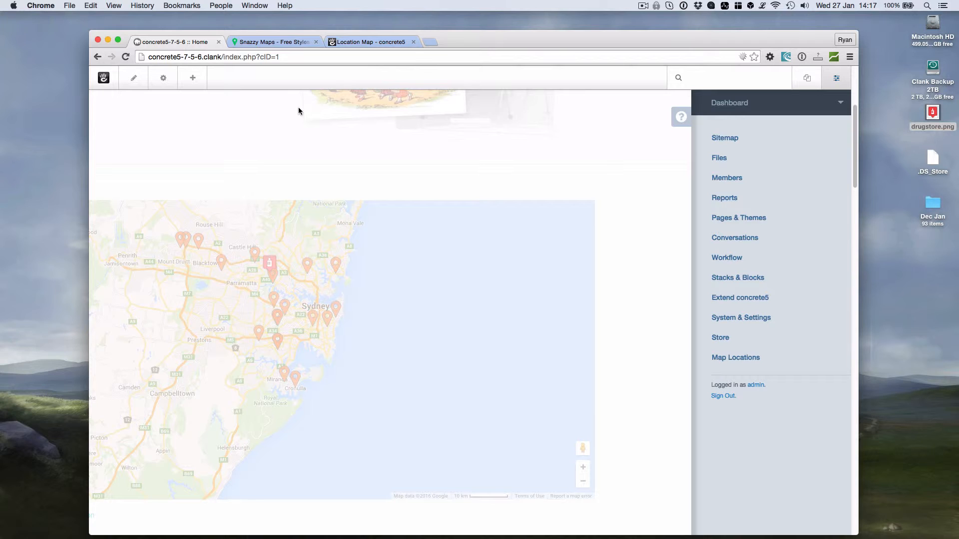
pyautogui.click(280, 43)
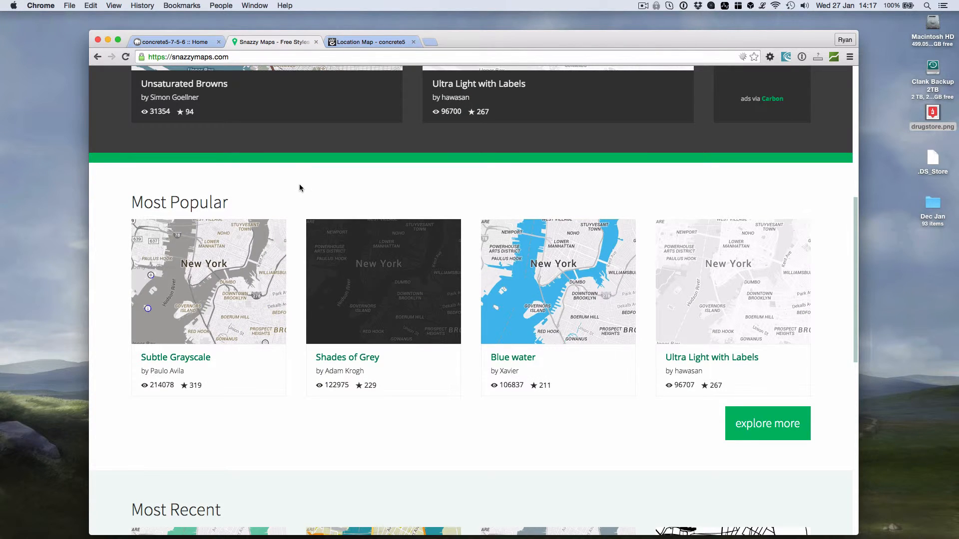
pyautogui.click(225, 262)
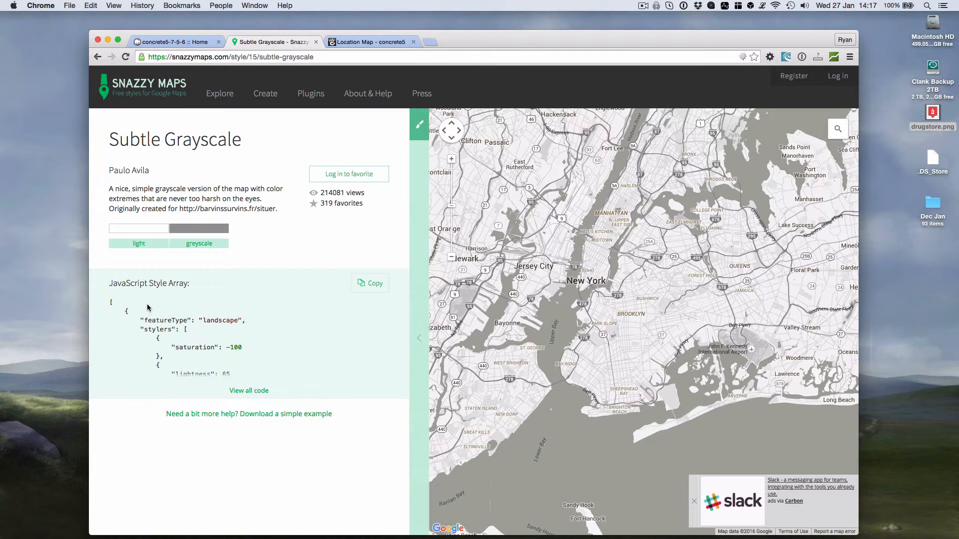
pyautogui.click(371, 285)
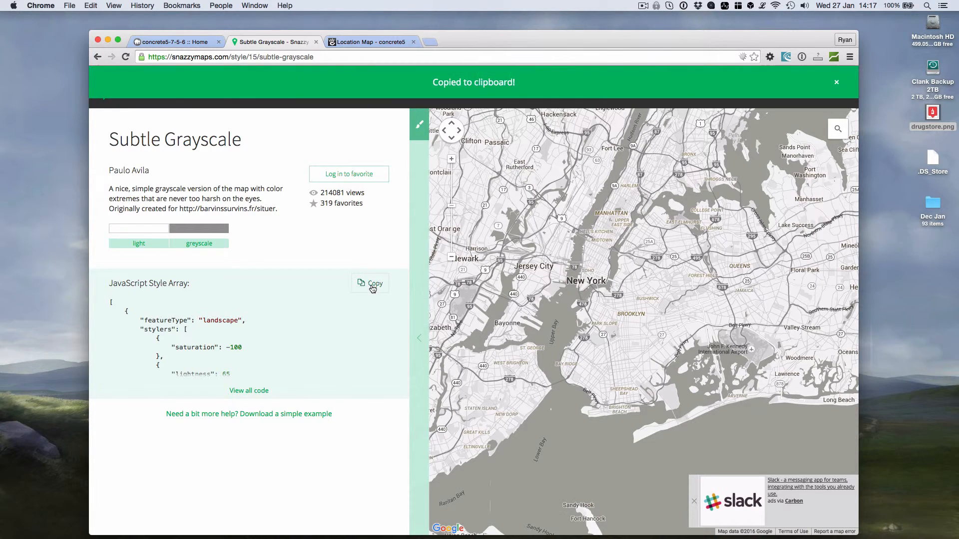
# Paste the copied style array into the Default Map Styles (JSON) of the concrete5 Map Locations settings and save them.
pyautogui.click(183, 43)
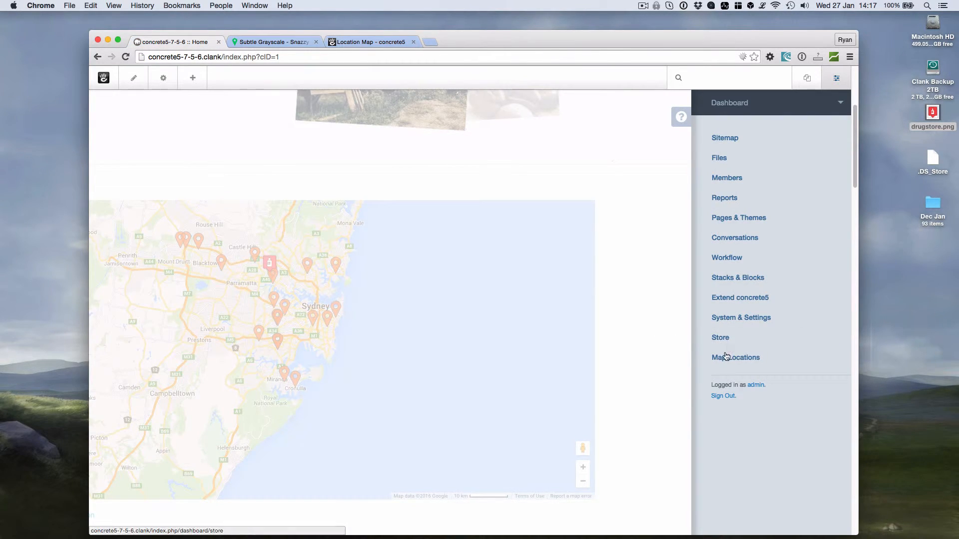
pyautogui.click(782, 356)
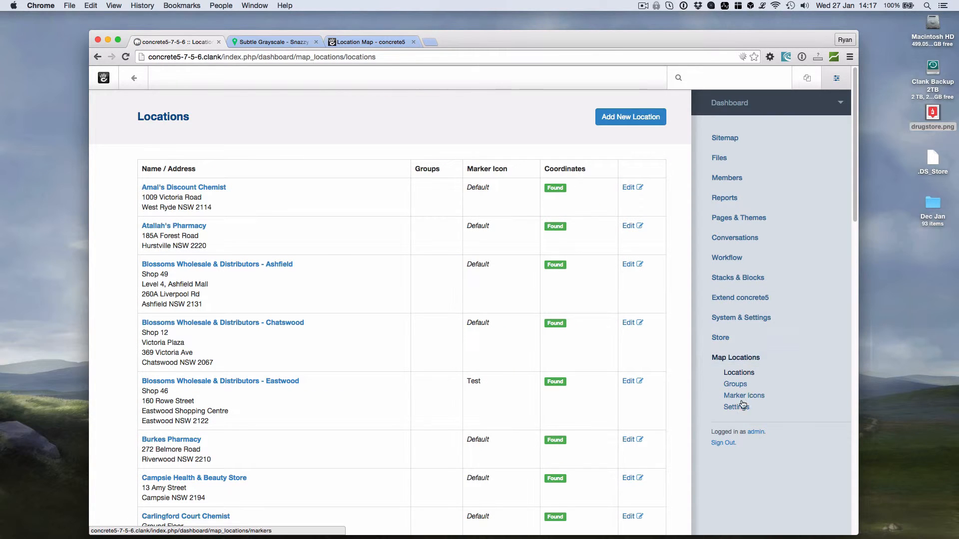
pyautogui.click(735, 408)
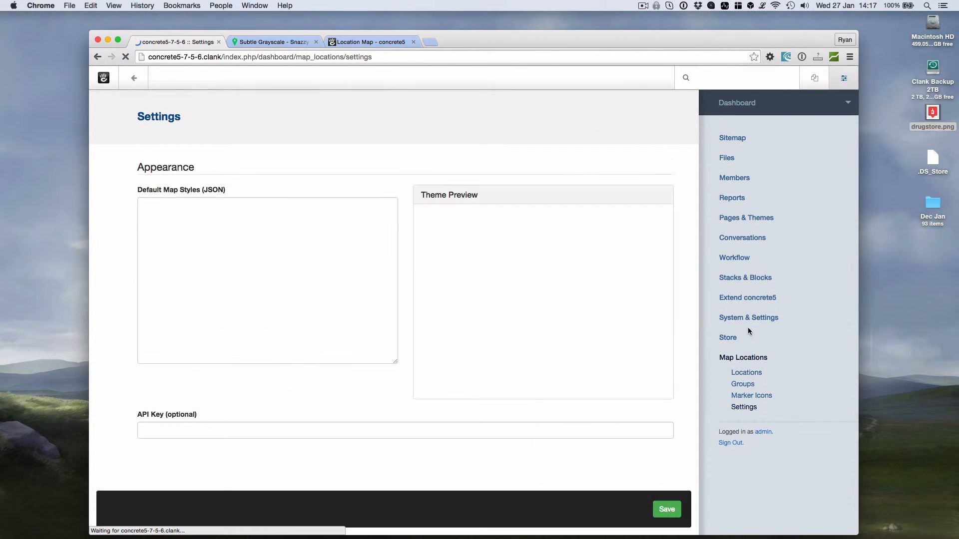
pyautogui.click(245, 279)
pyautogui.press('cmd+v')
pyautogui.click(295, 178)
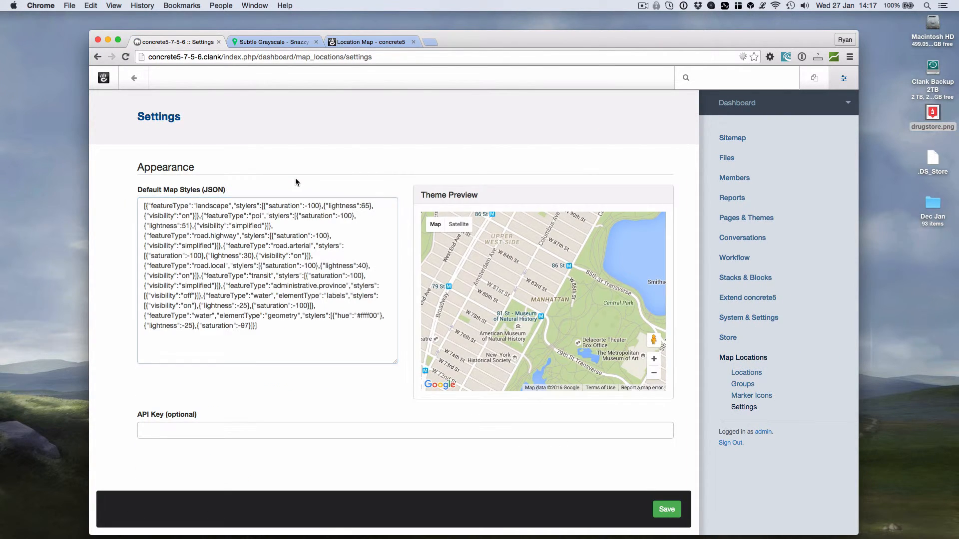
pyautogui.click(667, 510)
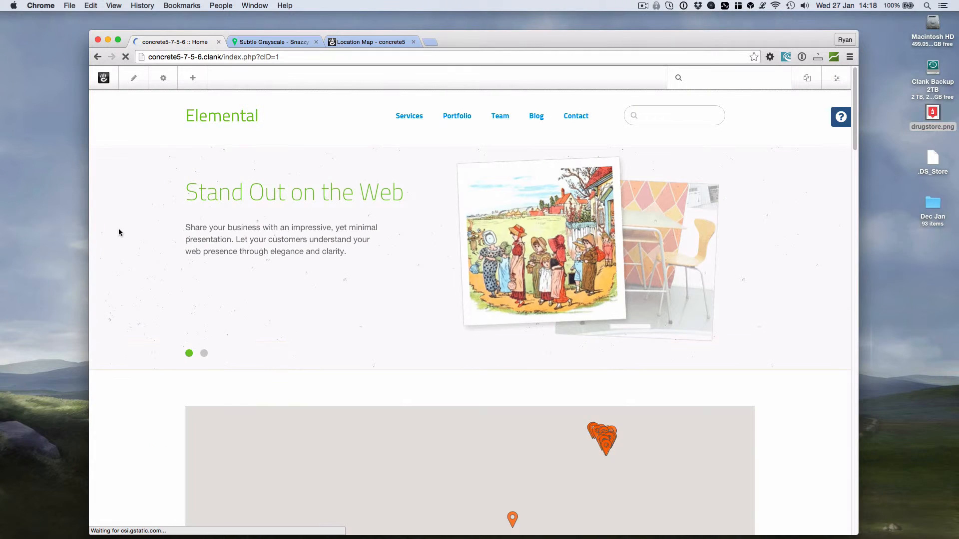
# Return to the home page and check the grayscale styling of its location map.
pyautogui.scroll(-5, 119, 228)
pyautogui.scroll(-2, 116, 245)
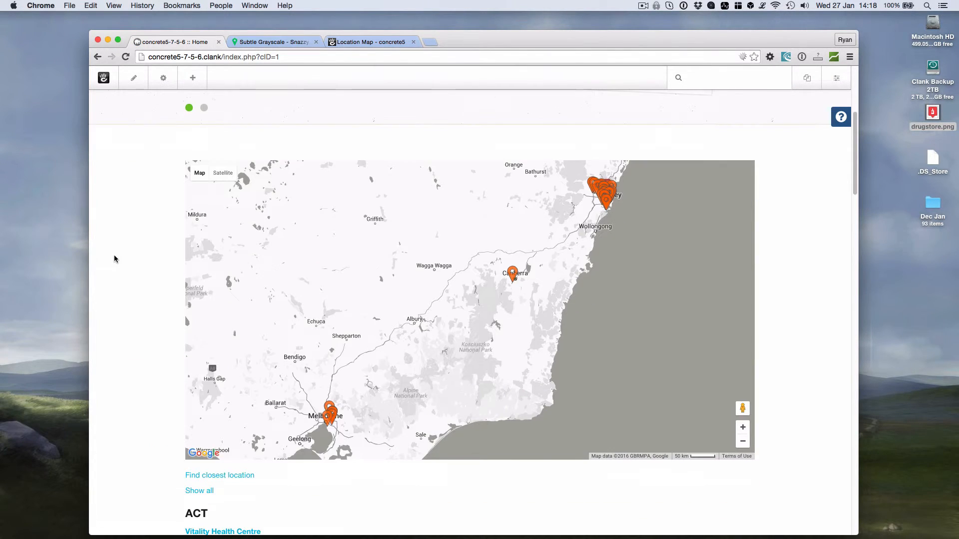
pyautogui.scroll(1, 114, 255)
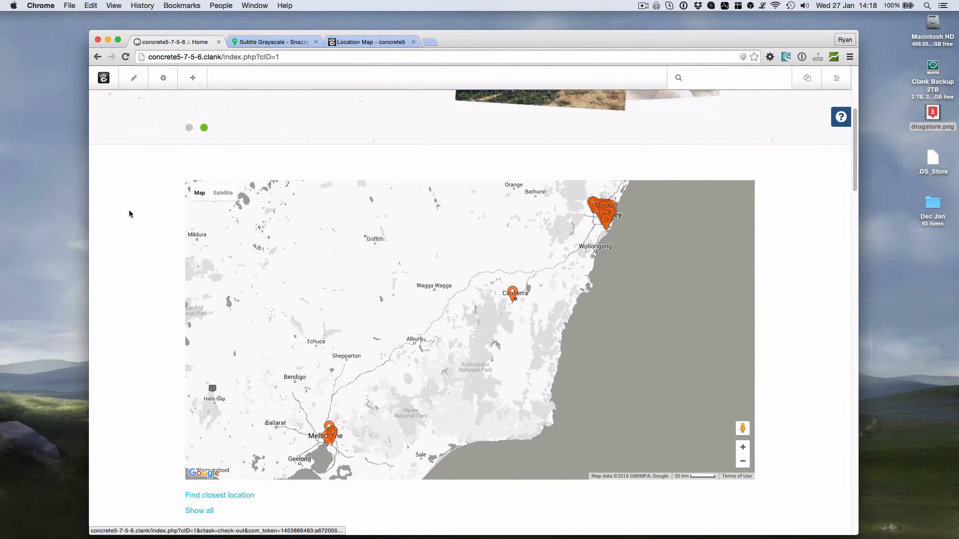
# Put the home page in edit mode and open the Features settings of its Location Map block.
pyautogui.click(134, 86)
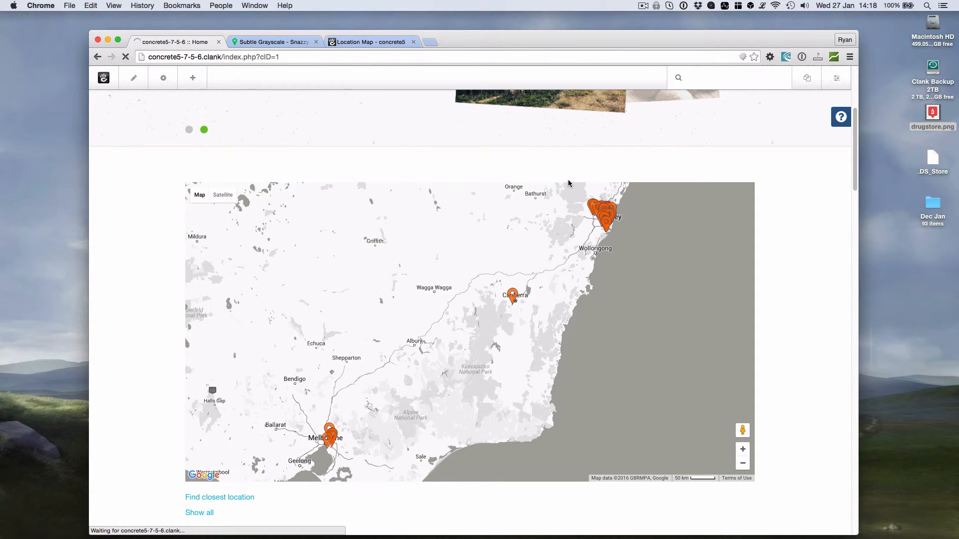
pyautogui.scroll(-1, 684, 209)
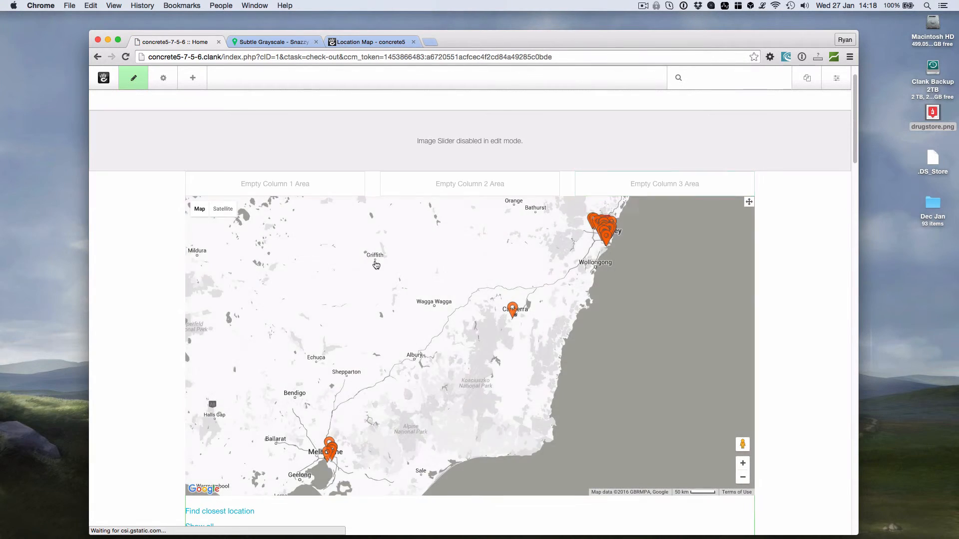
pyautogui.click(375, 264)
pyautogui.click(368, 274)
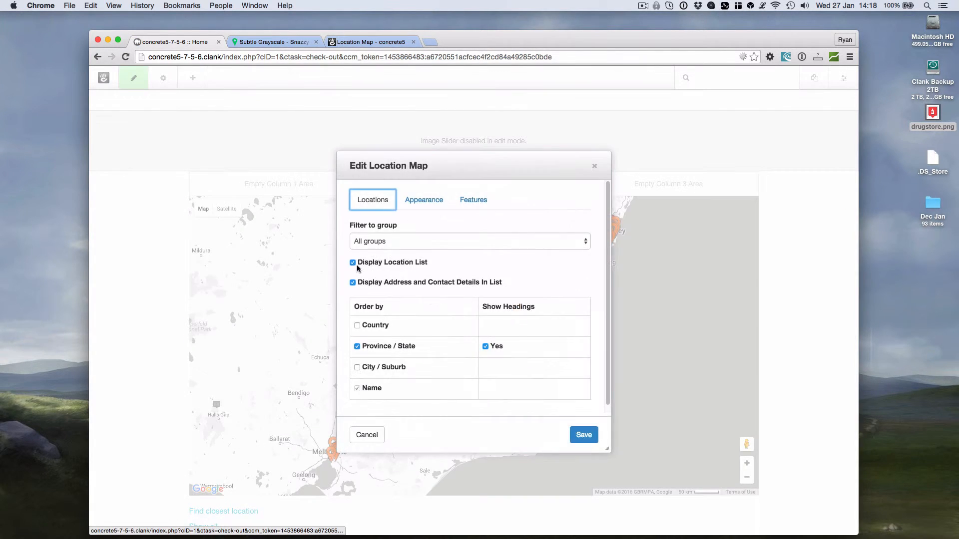
pyautogui.click(423, 200)
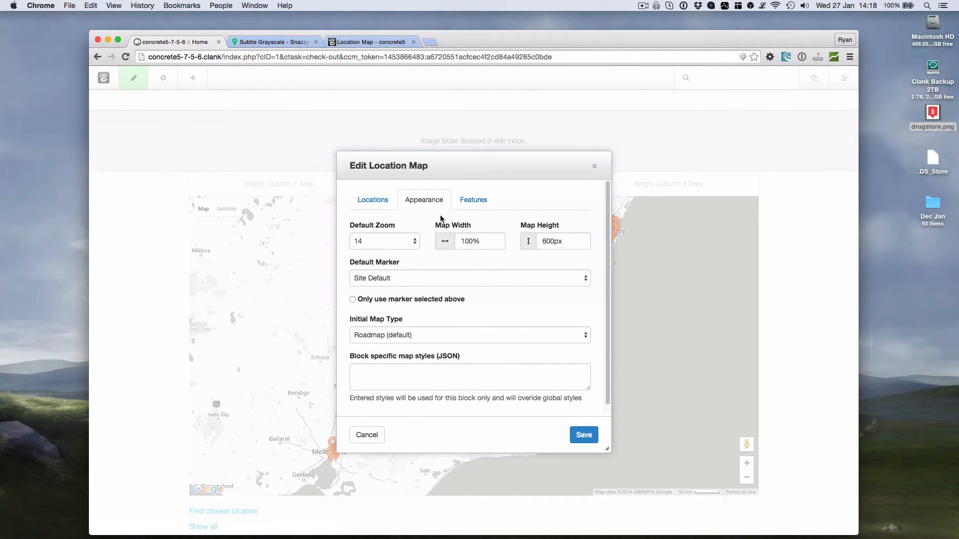
pyautogui.click(472, 200)
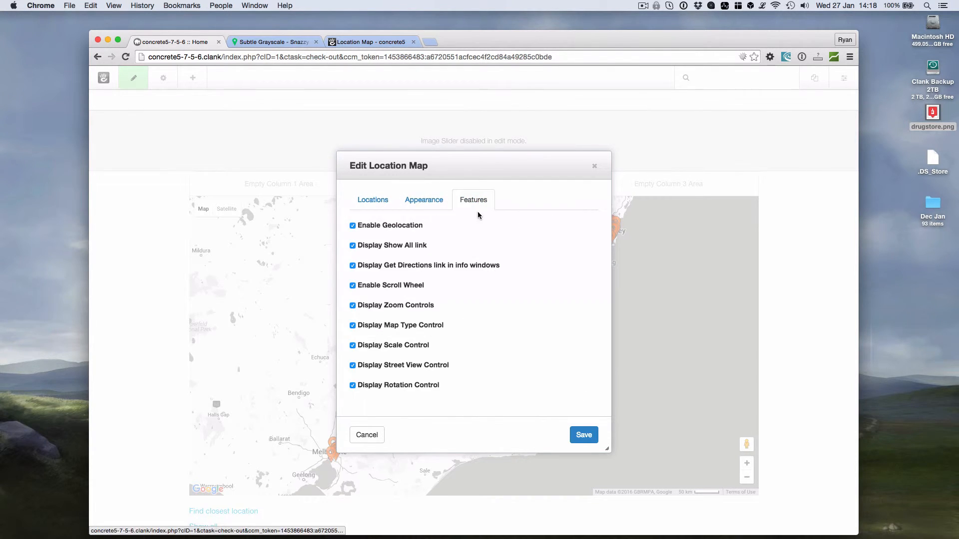
# Disable geolocation, the Show All link and the zoom, map type, scale, street view and rotation controls for the map block.
pyautogui.click(371, 245)
pyautogui.click(385, 227)
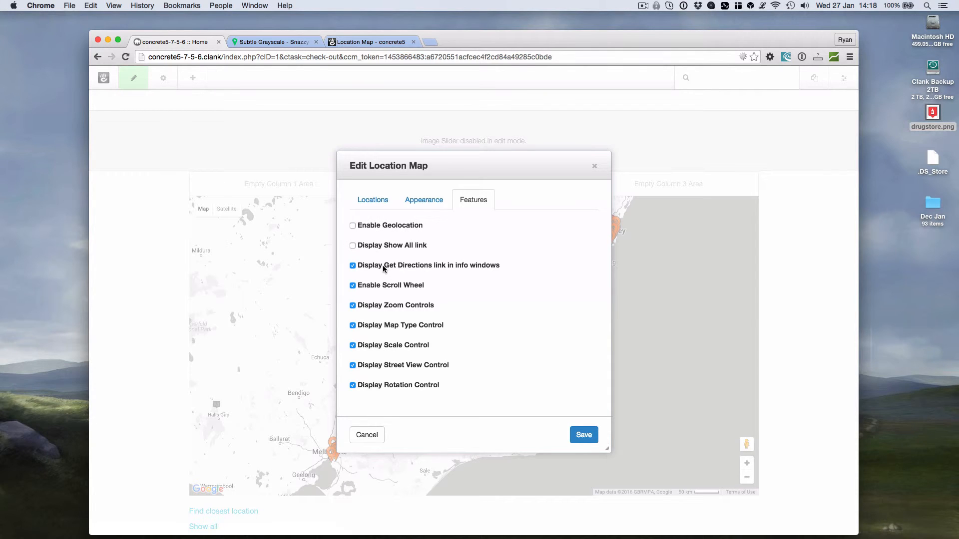
pyautogui.click(373, 308)
pyautogui.click(379, 327)
pyautogui.click(379, 347)
pyautogui.click(378, 366)
pyautogui.click(377, 386)
# Turn off the location list for the map block and save the block.
pyautogui.click(372, 199)
pyautogui.click(422, 198)
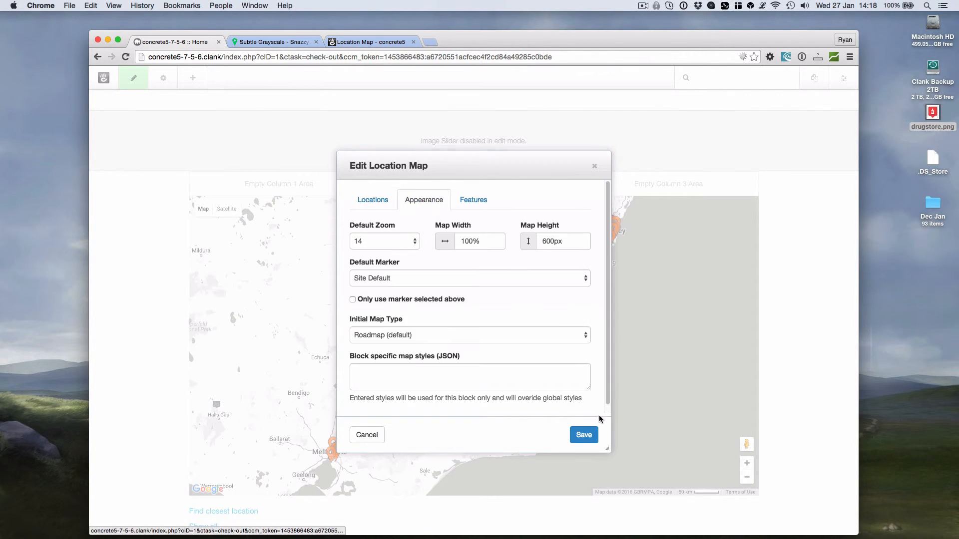
pyautogui.click(583, 435)
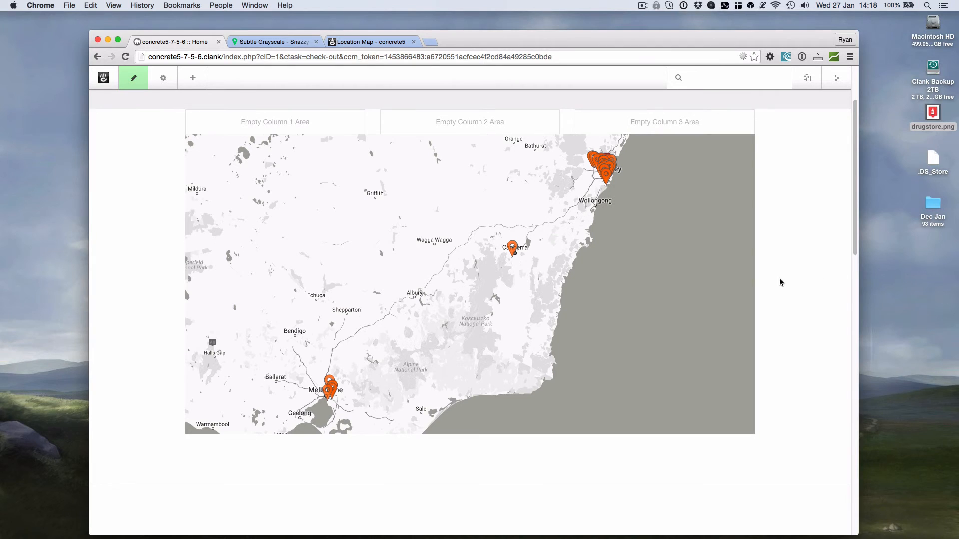
pyautogui.scroll(-1, 118, 272)
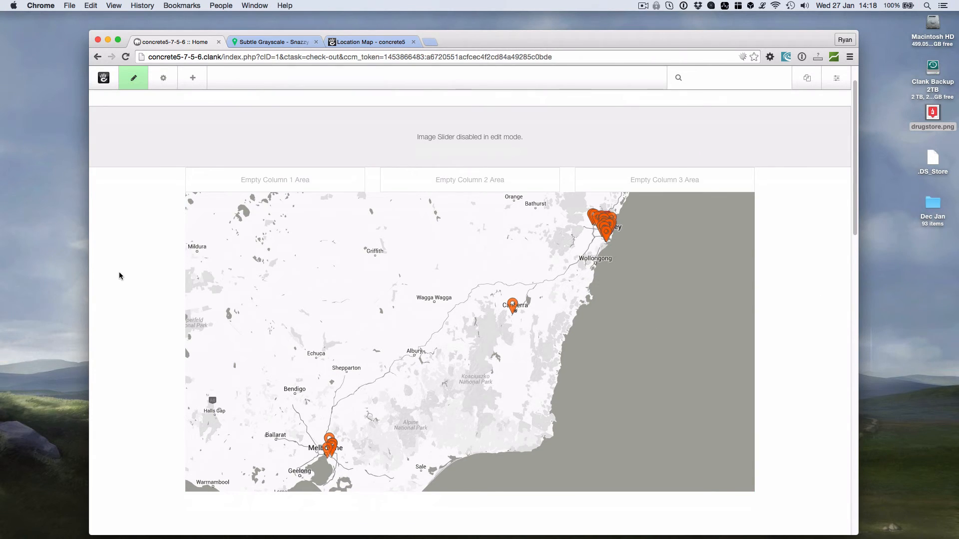